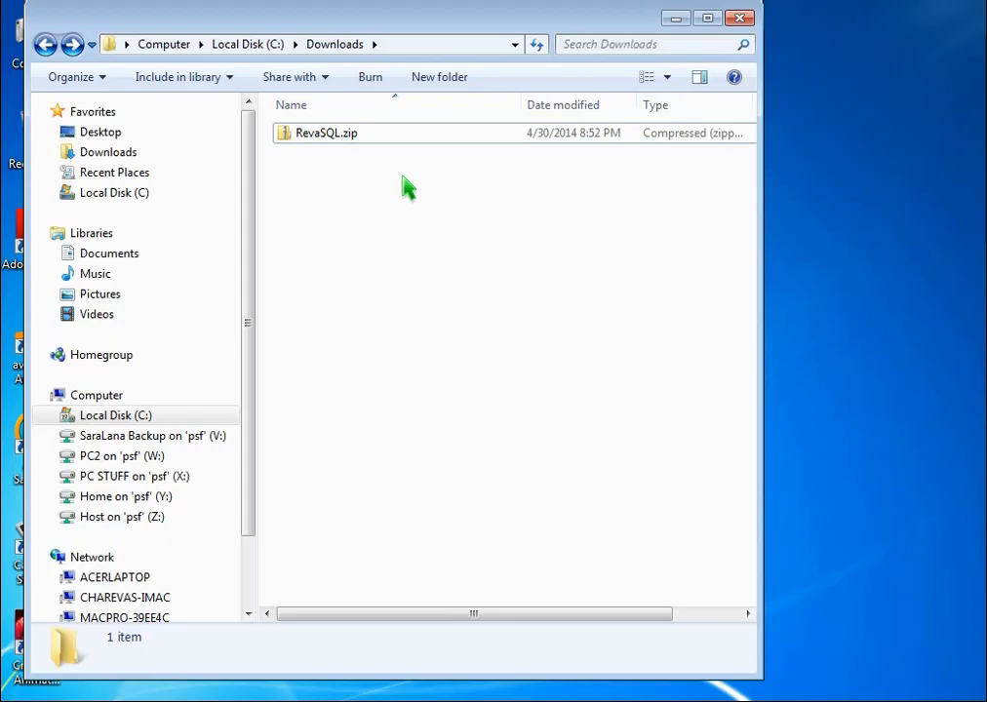
Extract RevaSQL.zip into the proposed C:\Downloads\RevaSQL destination folder
{"action": "right_click", "coordinate": [344, 142]}
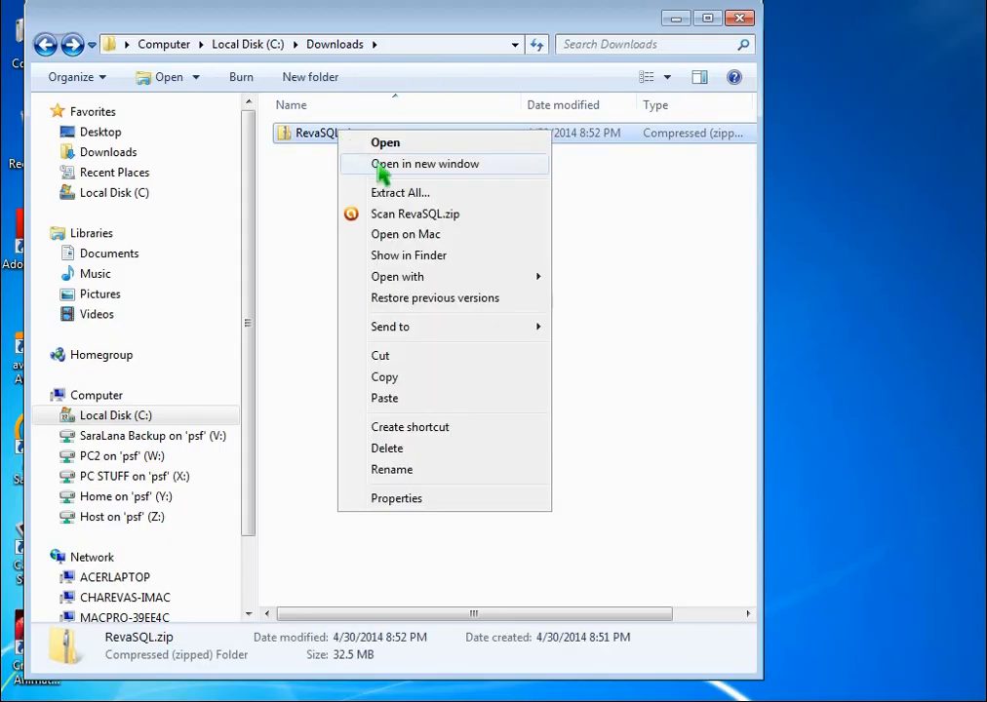
{"action": "left_click", "coordinate": [409, 195]}
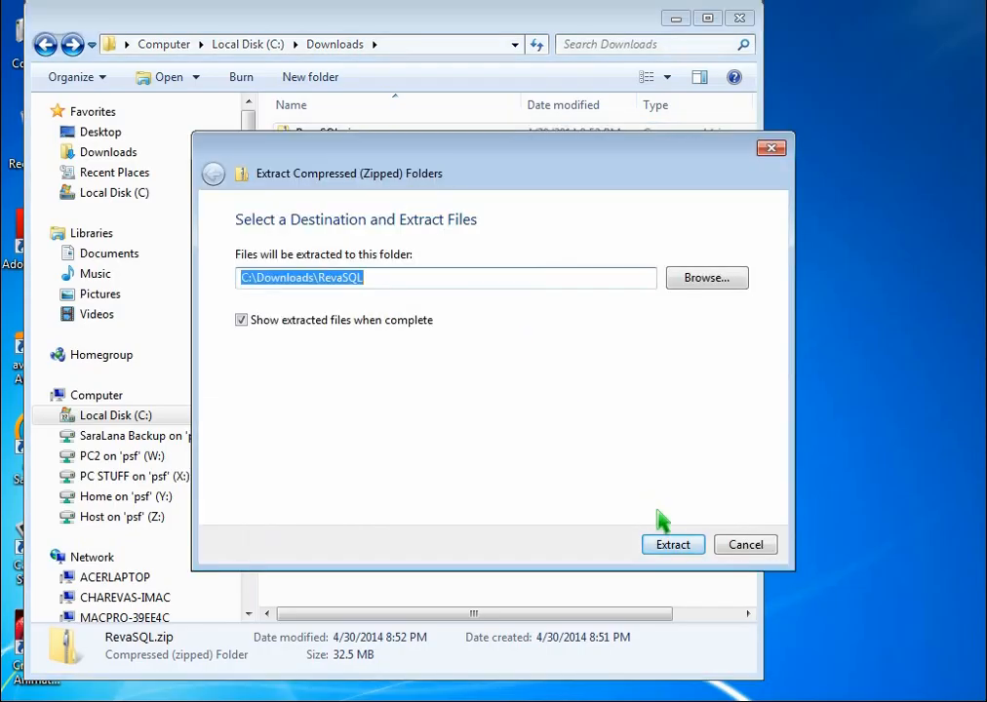
{"action": "left_click", "coordinate": [685, 548]}
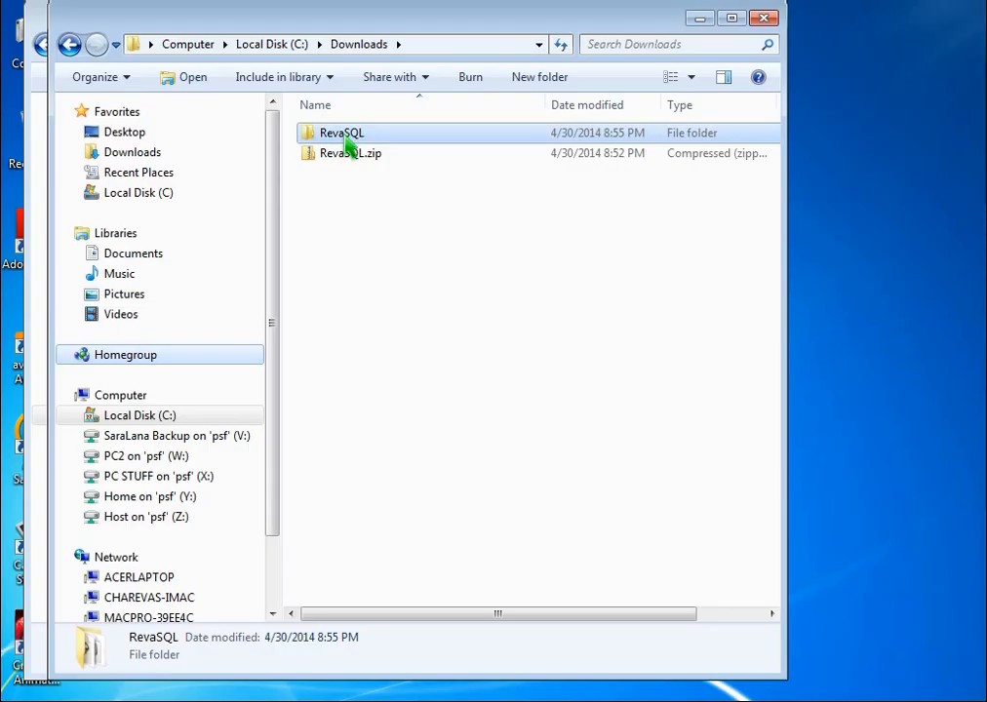
Move the extracted RevaSQL folder to the root of Local Disk (C:) and close the Explorer window
{"action": "left_click_drag", "start_coordinate": [347, 141], "coordinate": [163, 419]}
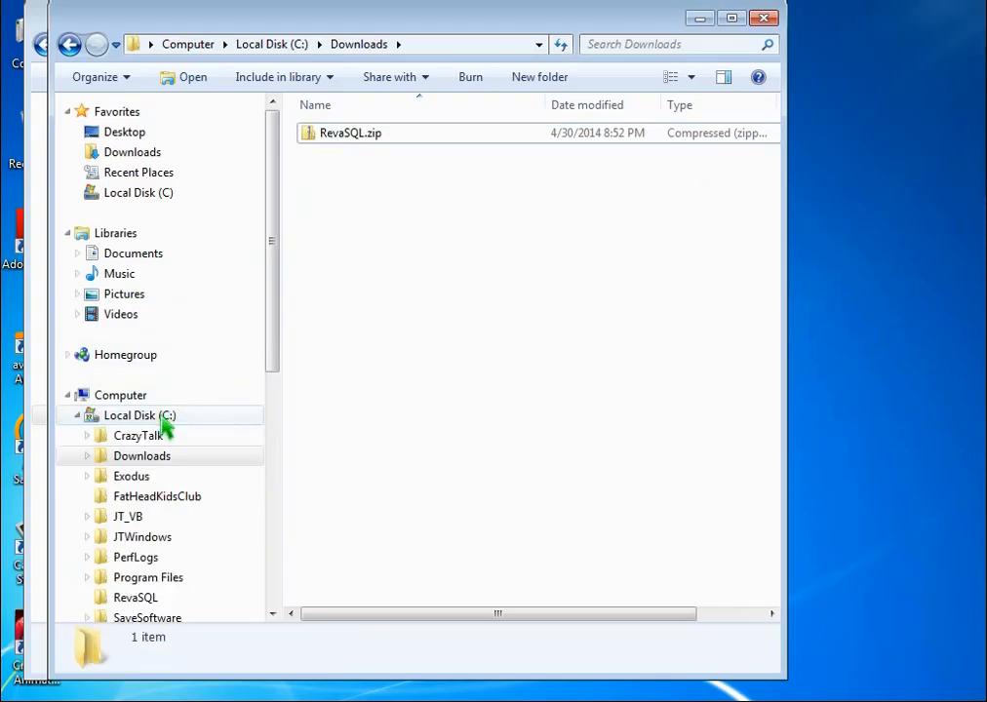
{"action": "left_click_drag", "start_coordinate": [275, 251], "coordinate": [279, 265]}
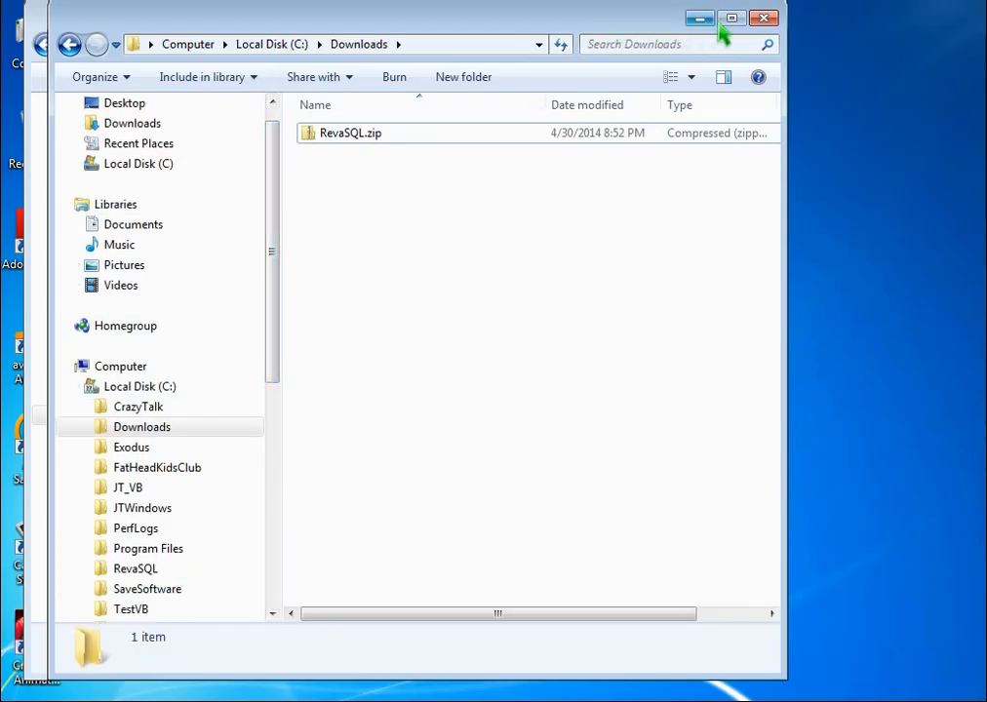
{"action": "left_click", "coordinate": [763, 21]}
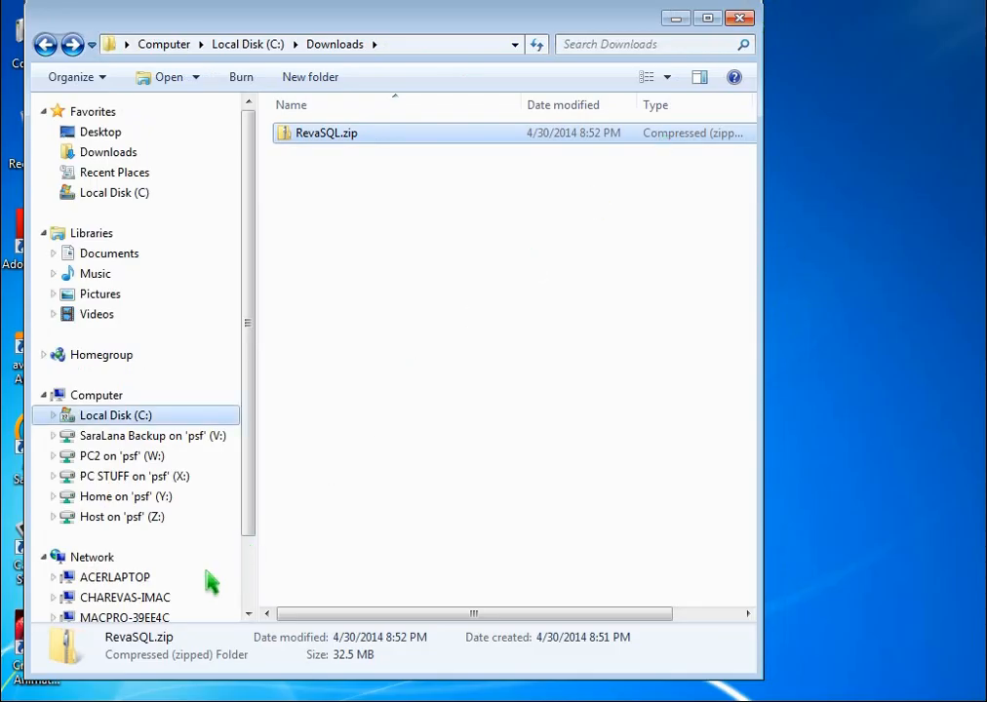
Expand the Microsoft SQL Server 2012 group in the Start menu's All Programs list
{"action": "key", "text": "super"}
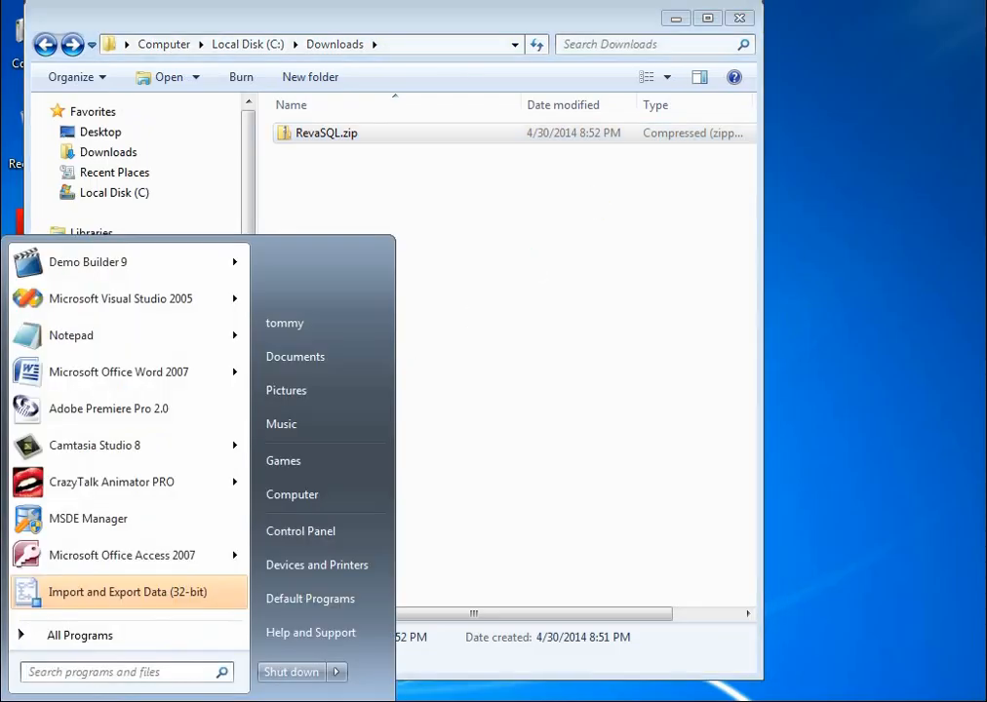
{"action": "left_click", "coordinate": [126, 642]}
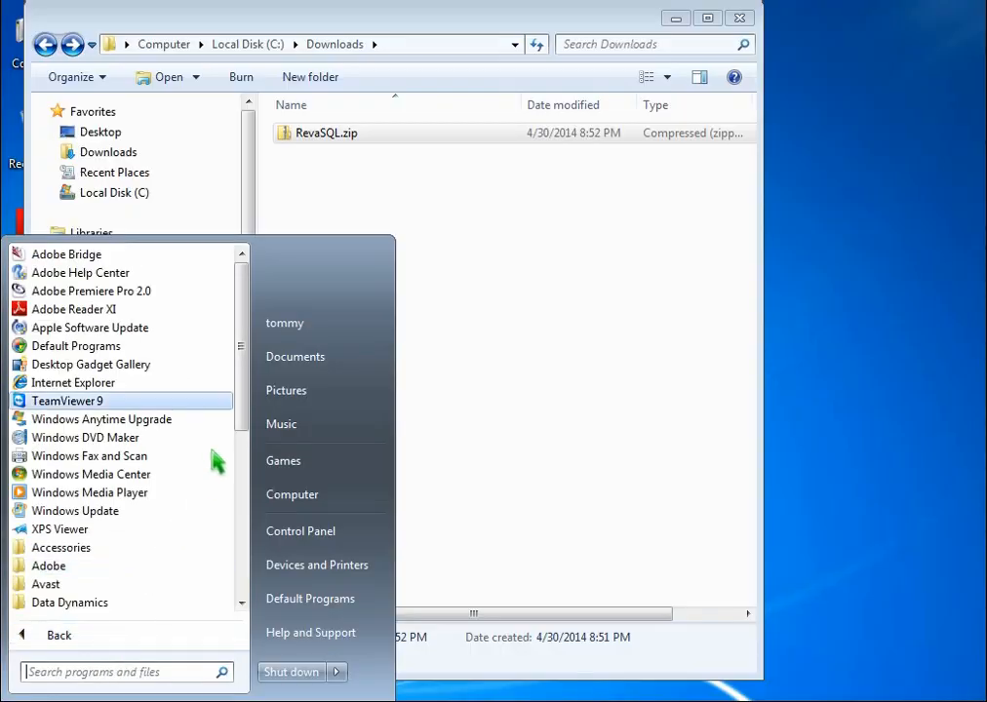
{"action": "scroll", "coordinate": [236, 363], "scroll_direction": "down", "scroll_amount": 2}
{"action": "scroll", "coordinate": [200, 527], "scroll_direction": "down", "scroll_amount": 3}
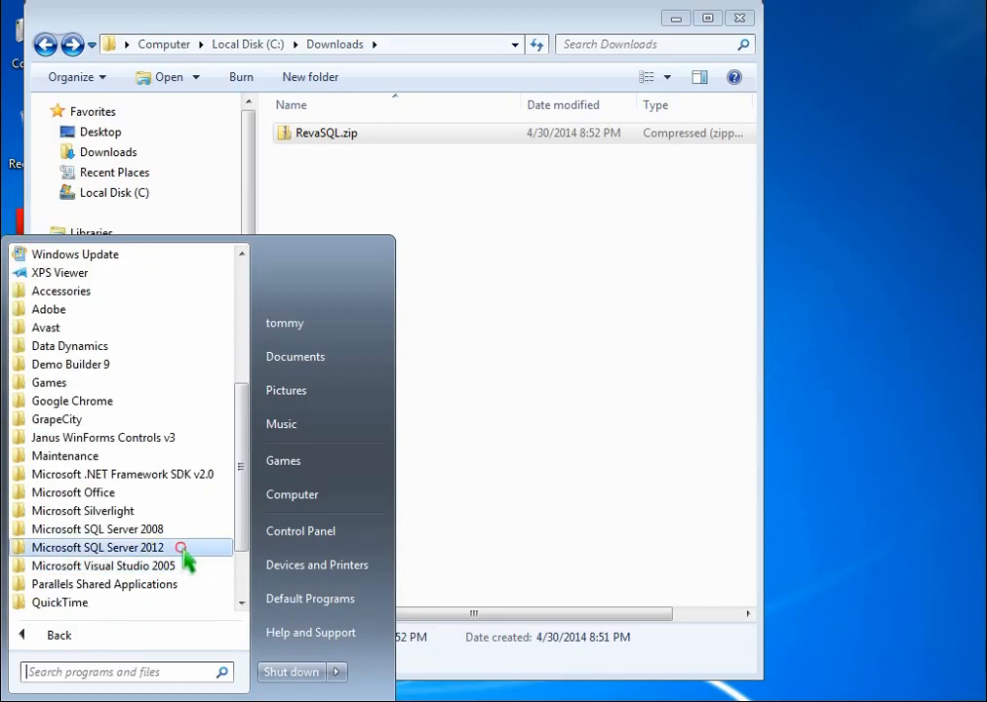
{"action": "left_click", "coordinate": [192, 552]}
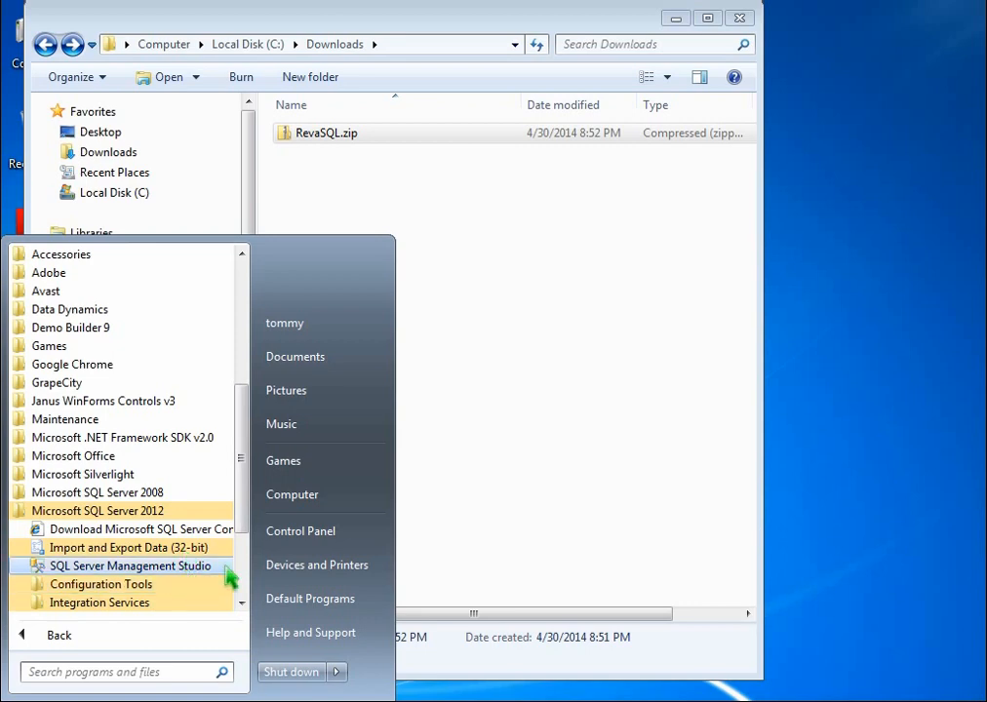
Create a desktop shortcut to SQL Server Management Studio and launch it from there
{"action": "left_click_drag", "start_coordinate": [226, 577], "coordinate": [836, 534]}
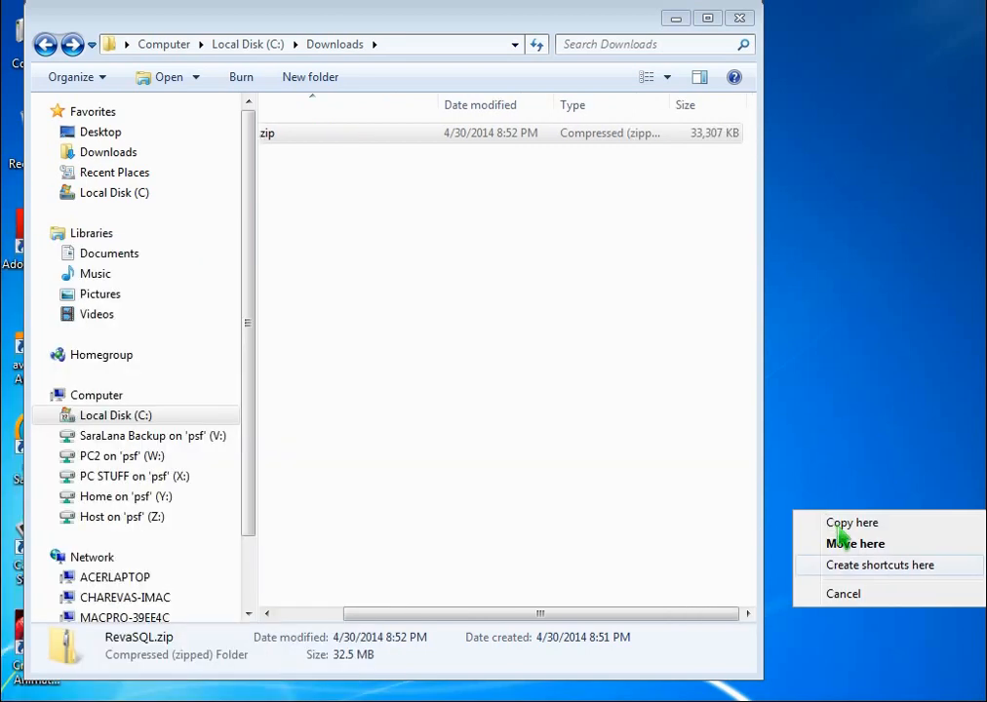
{"action": "left_click", "coordinate": [884, 569]}
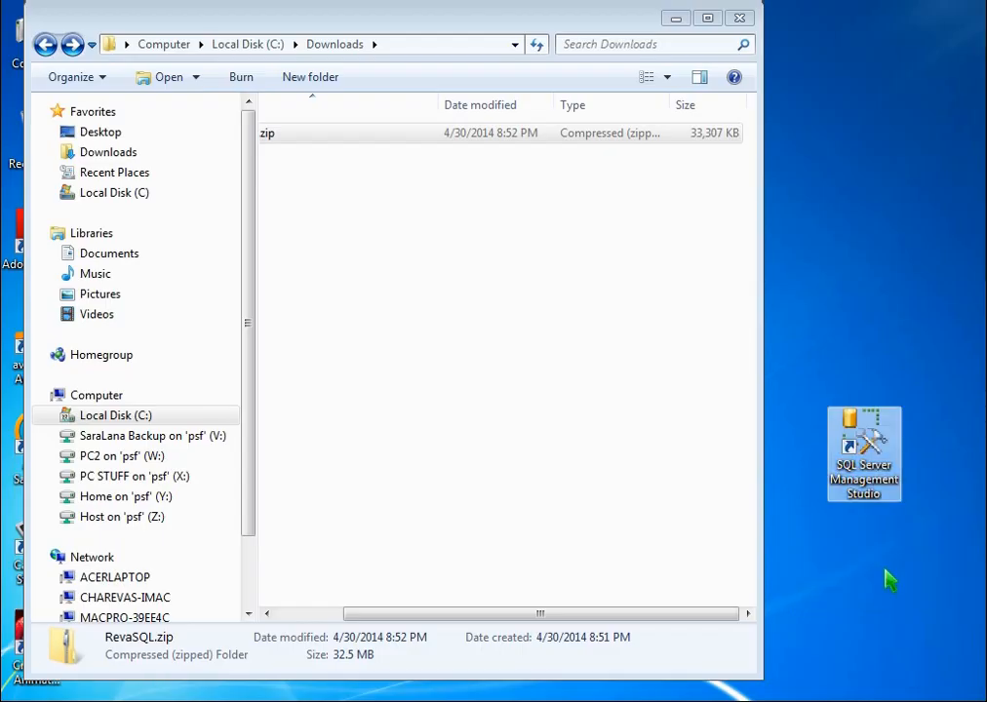
{"action": "double_click", "coordinate": [868, 451]}
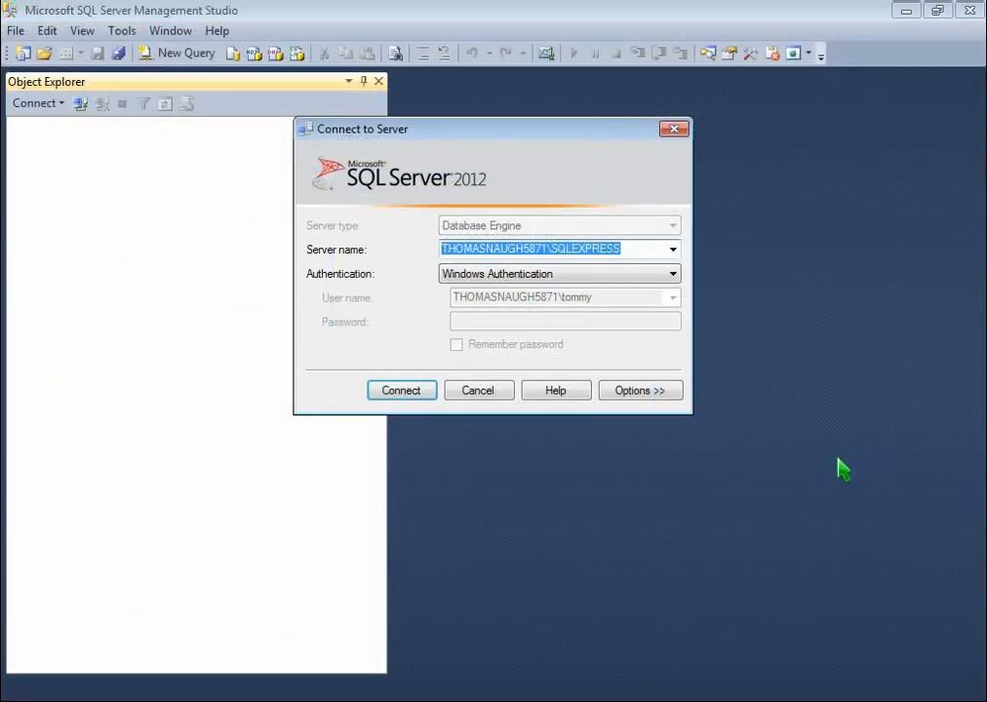
Connect to local SQLEXPRESS with Windows Authentication, narrow Object Explorer, and expand Databases
{"action": "left_click", "coordinate": [403, 391]}
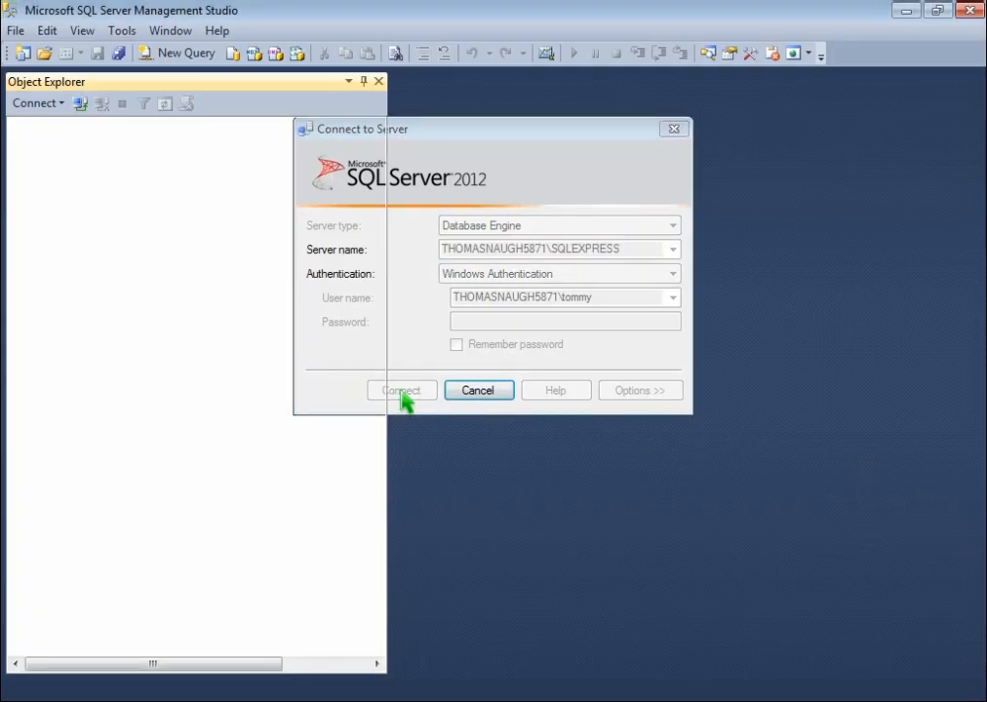
{"action": "left_click", "coordinate": [389, 371]}
{"action": "left_click_drag", "start_coordinate": [383, 370], "coordinate": [249, 362]}
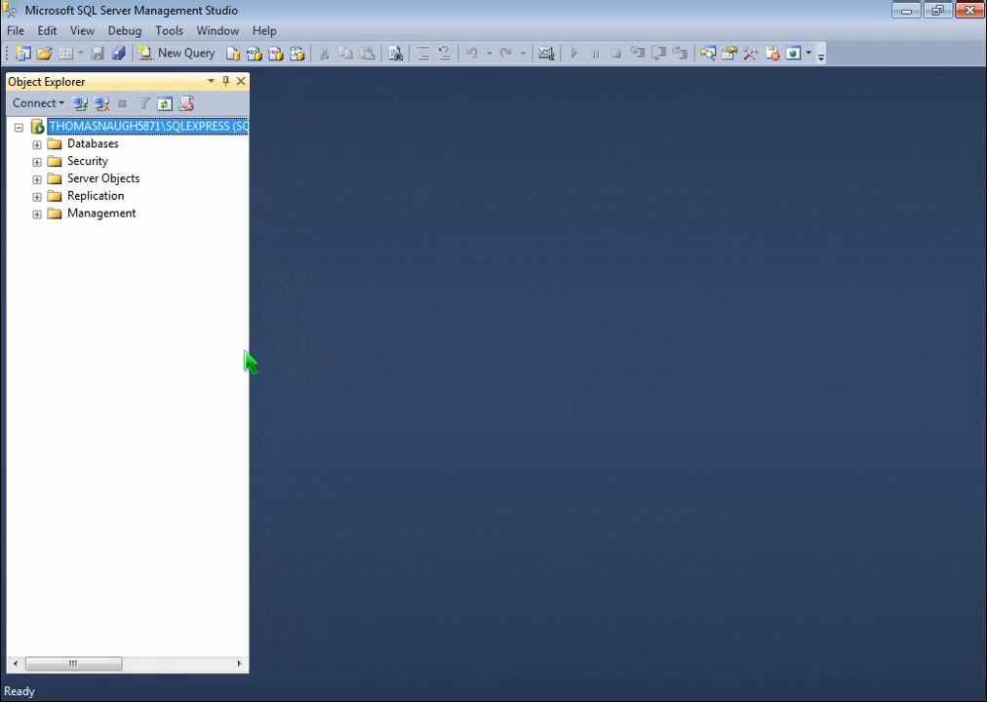
{"action": "left_click", "coordinate": [38, 144]}
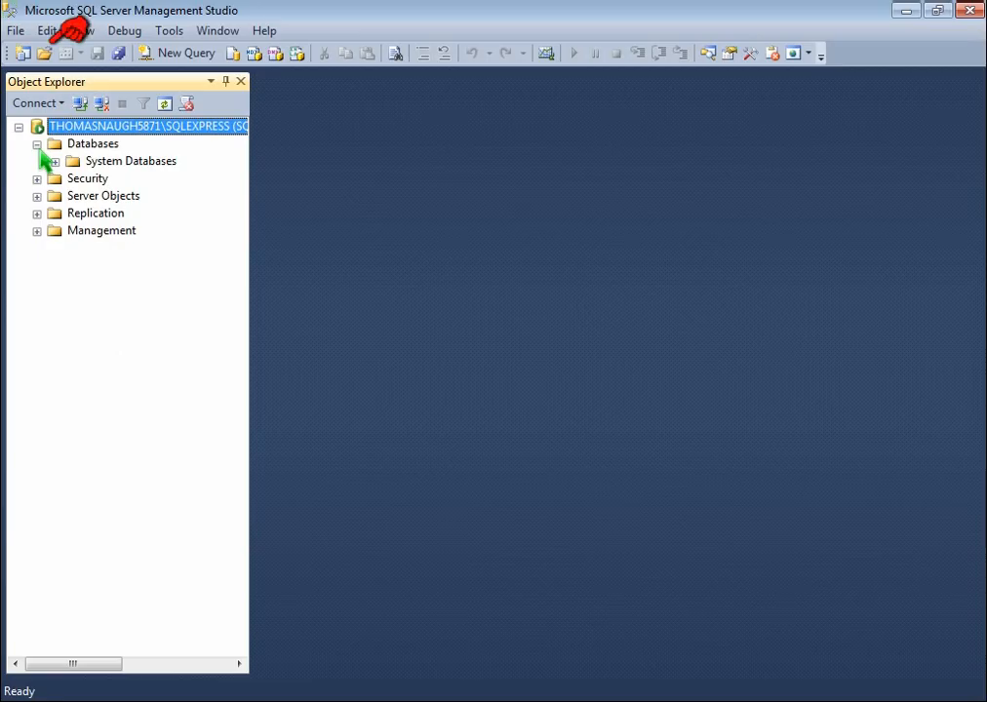
Open the AttachRevaTrademark.sql script from C:\RevaSQL in a query editor
{"action": "left_click", "coordinate": [44, 54]}
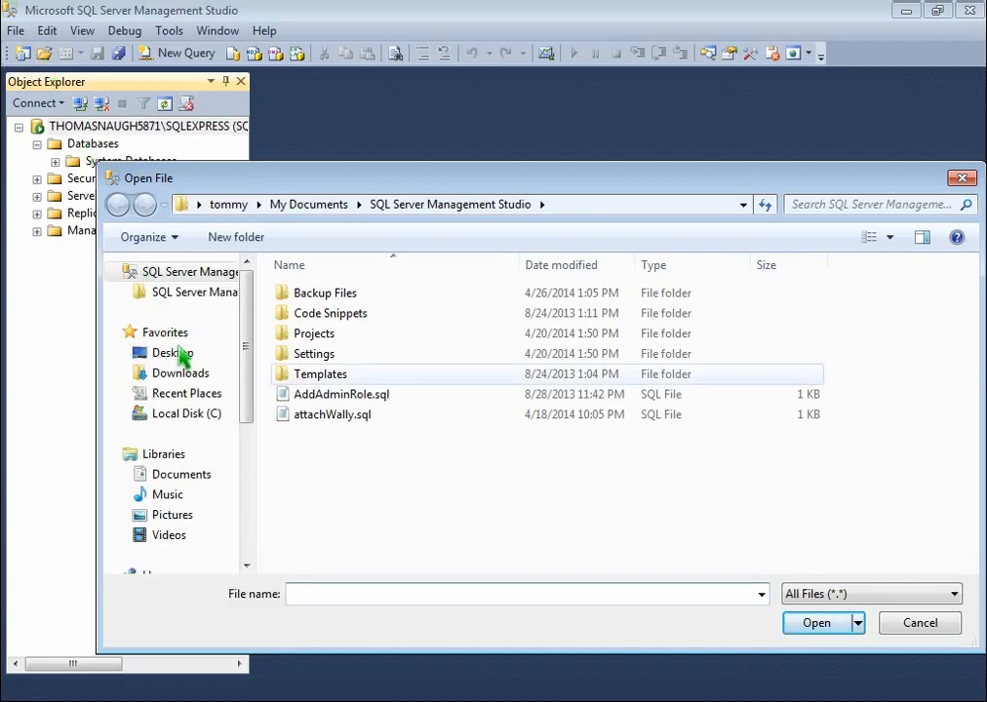
{"action": "left_click", "coordinate": [212, 416]}
{"action": "left_click", "coordinate": [336, 457]}
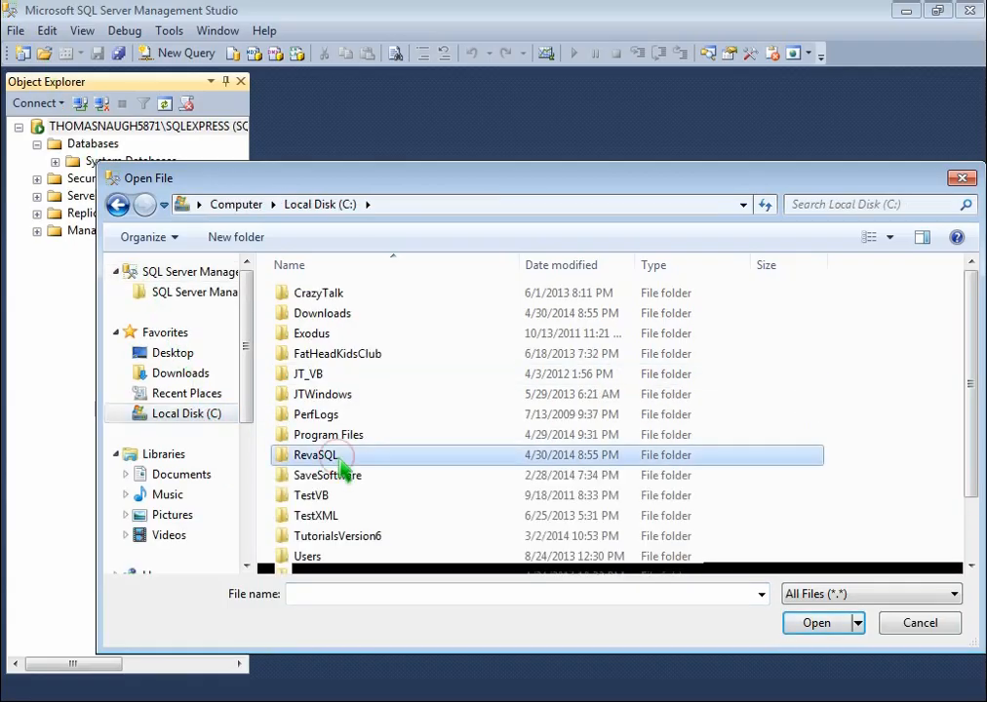
{"action": "double_click", "coordinate": [337, 457]}
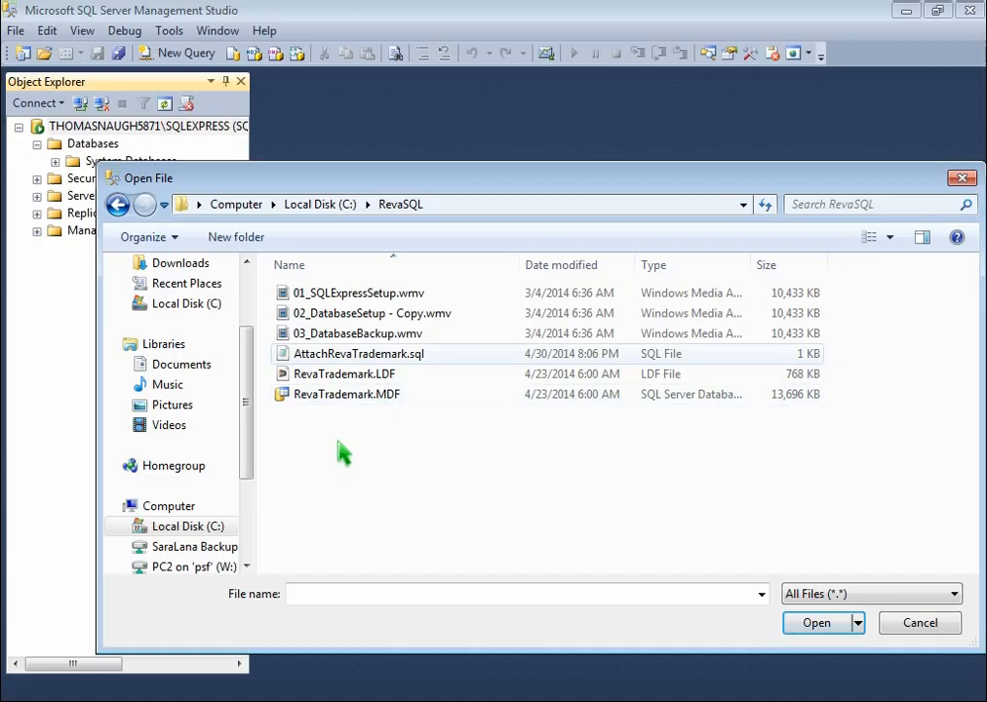
{"action": "left_click", "coordinate": [310, 357]}
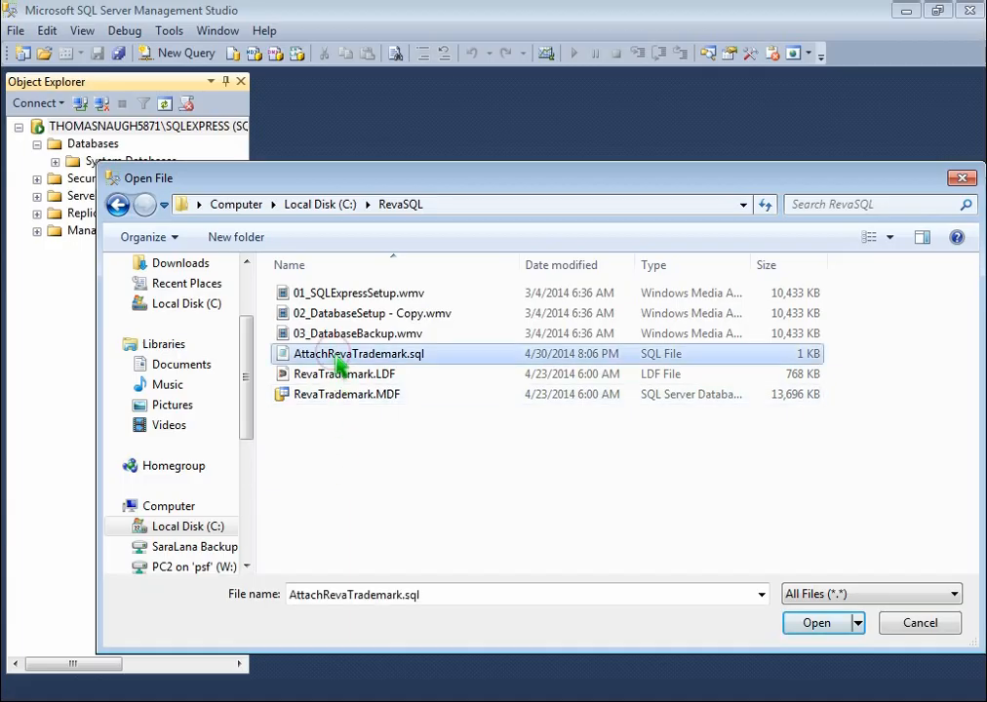
{"action": "left_click", "coordinate": [817, 624]}
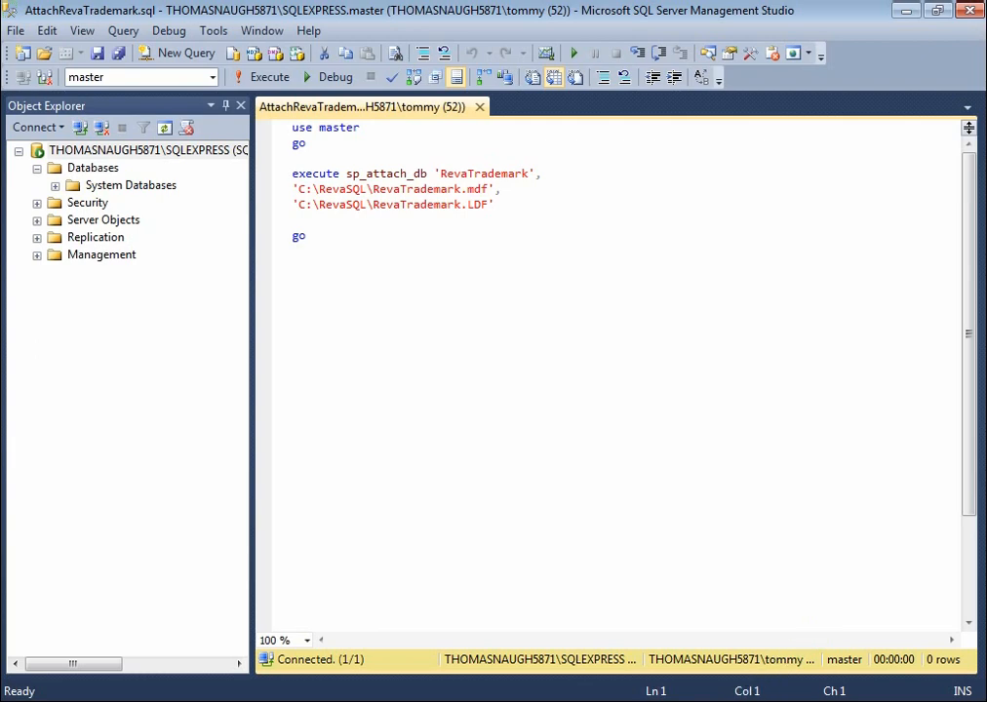
Check the C:\RevaSQL folder path, minimize that window, and execute the attach script
{"action": "left_click", "coordinate": [529, 290]}
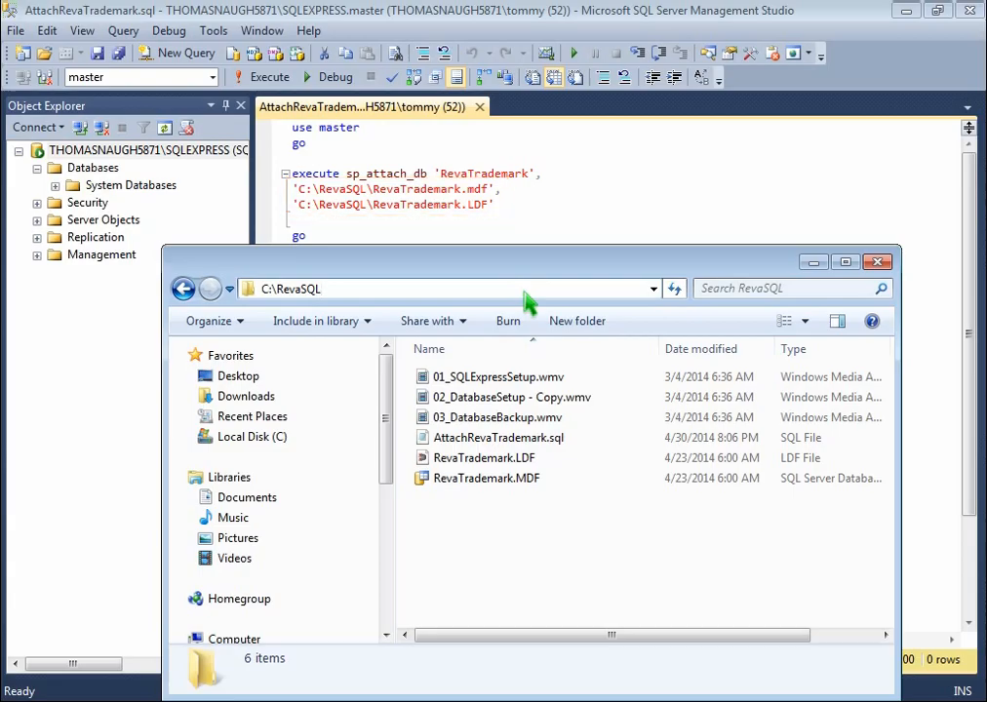
{"action": "left_click", "coordinate": [814, 263]}
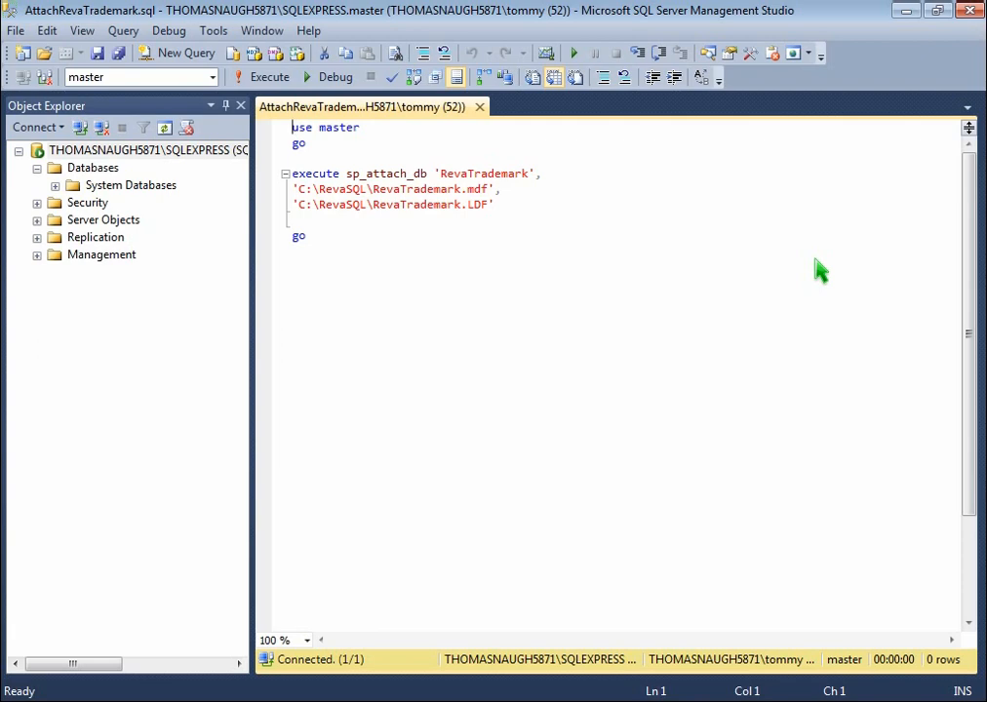
{"action": "left_click", "coordinate": [273, 78]}
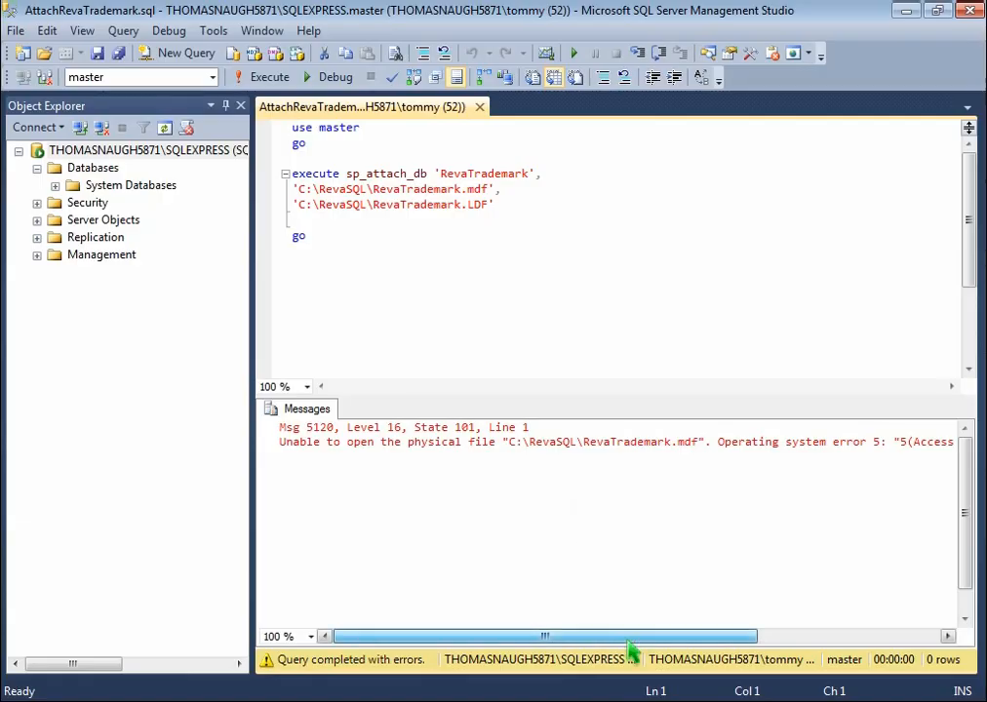
Read the Msg 5120 access-denied error in the Messages pane, then minimize the studio
{"action": "left_click_drag", "start_coordinate": [634, 643], "coordinate": [758, 644]}
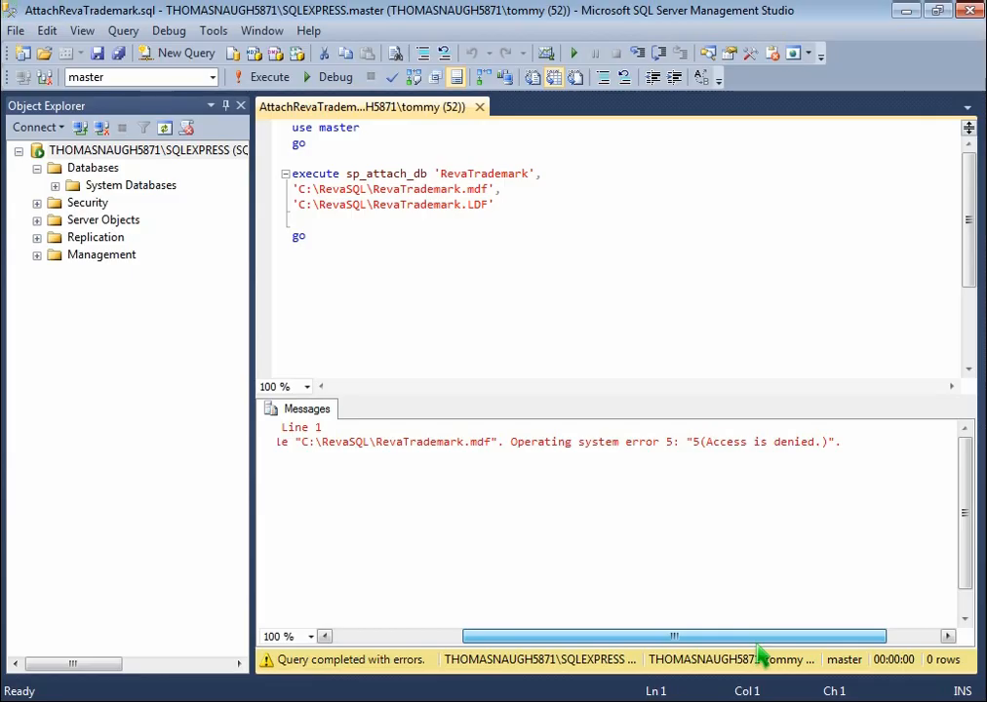
{"action": "left_click_drag", "start_coordinate": [759, 639], "coordinate": [619, 633]}
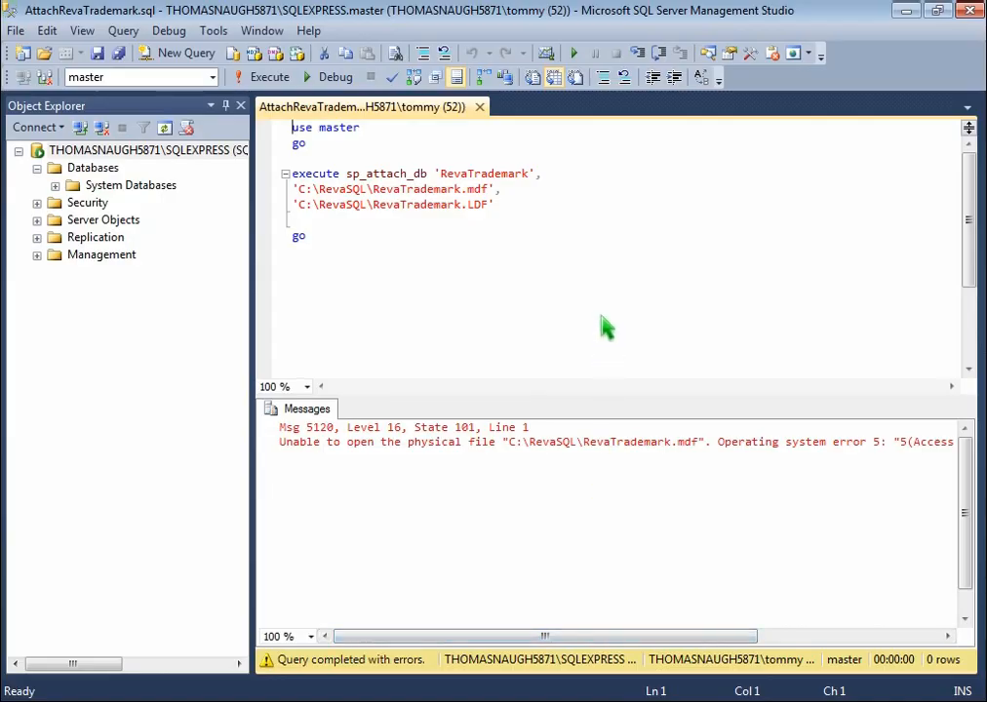
{"action": "left_click", "coordinate": [906, 11]}
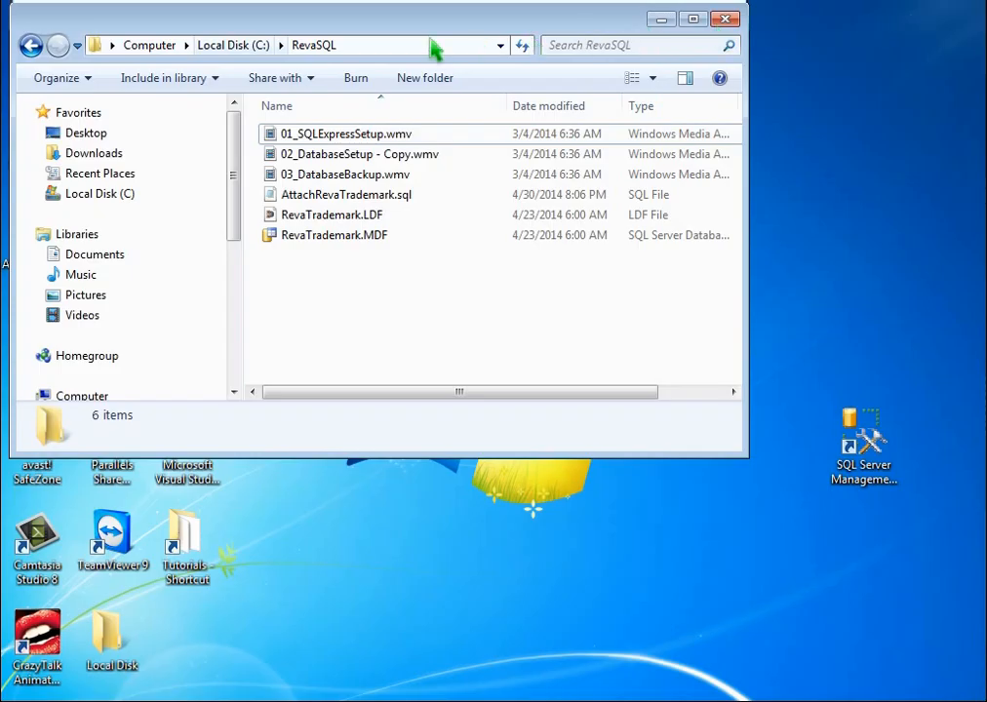
Clear Read-only on the RevaSQL folder, its subfolders and files, then reopen C:\RevaSQL
{"action": "left_click", "coordinate": [234, 45]}
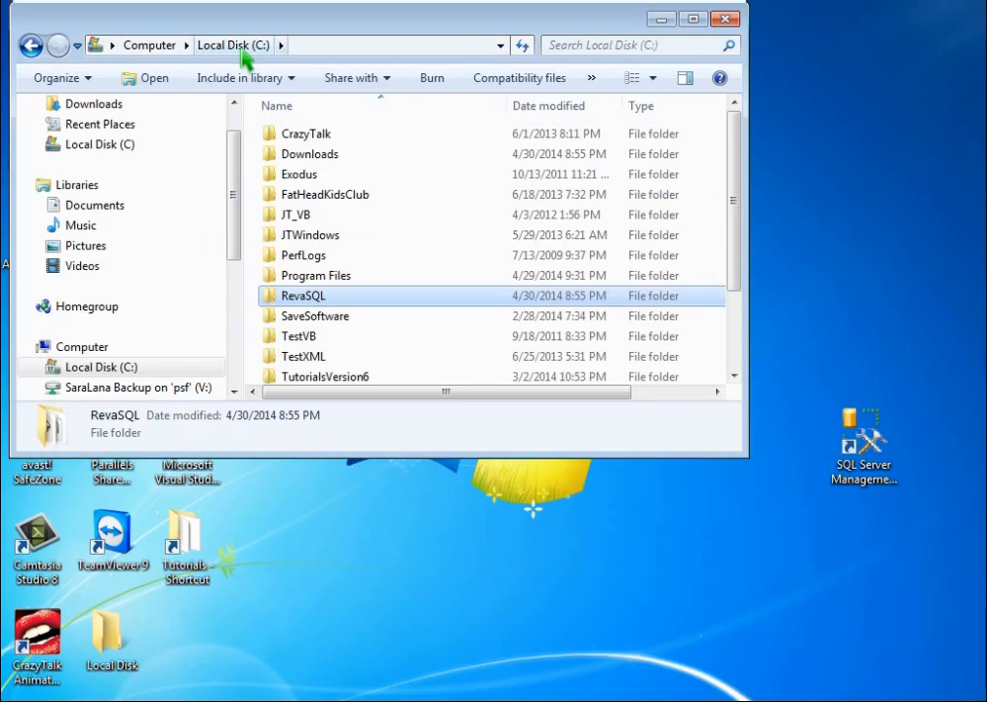
{"action": "right_click", "coordinate": [293, 298]}
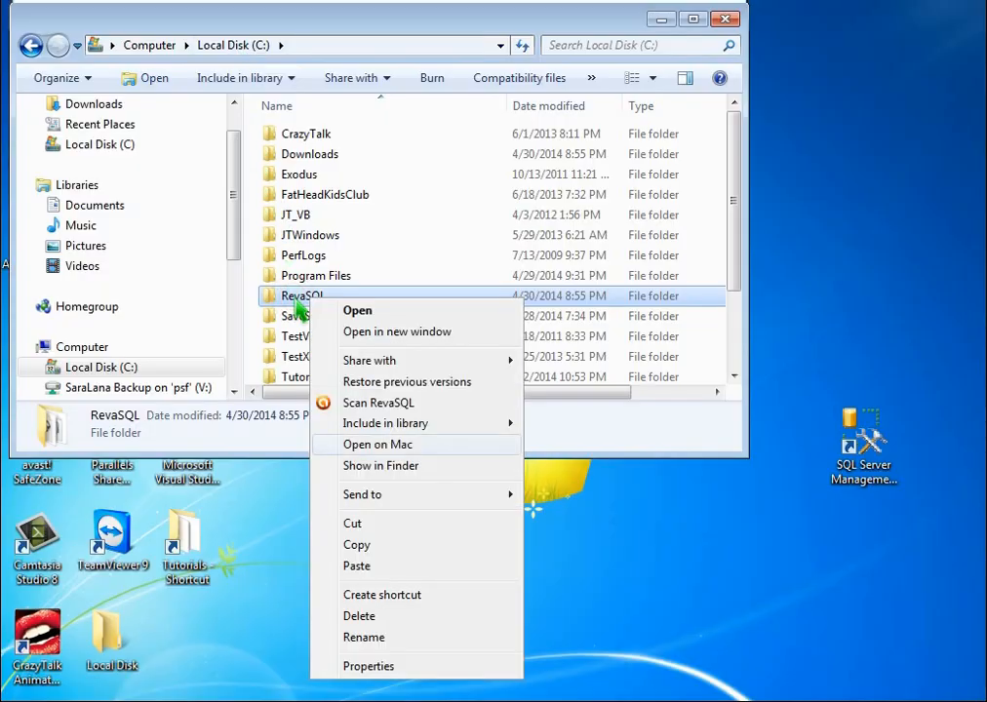
{"action": "left_click", "coordinate": [406, 671]}
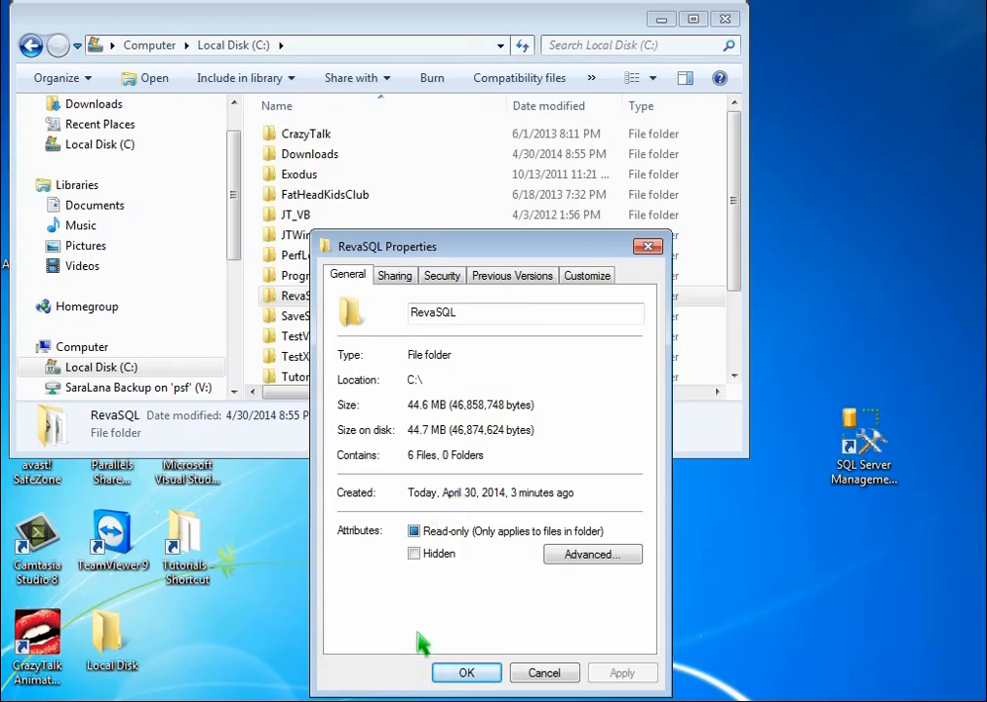
{"action": "left_click", "coordinate": [452, 542]}
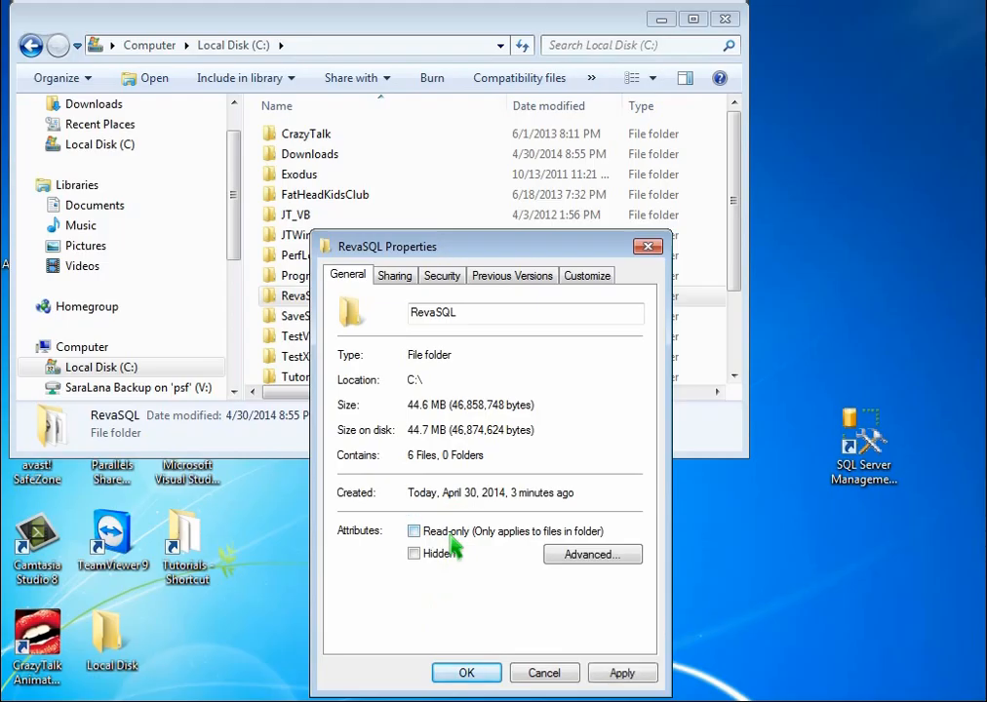
{"action": "left_click", "coordinate": [624, 676]}
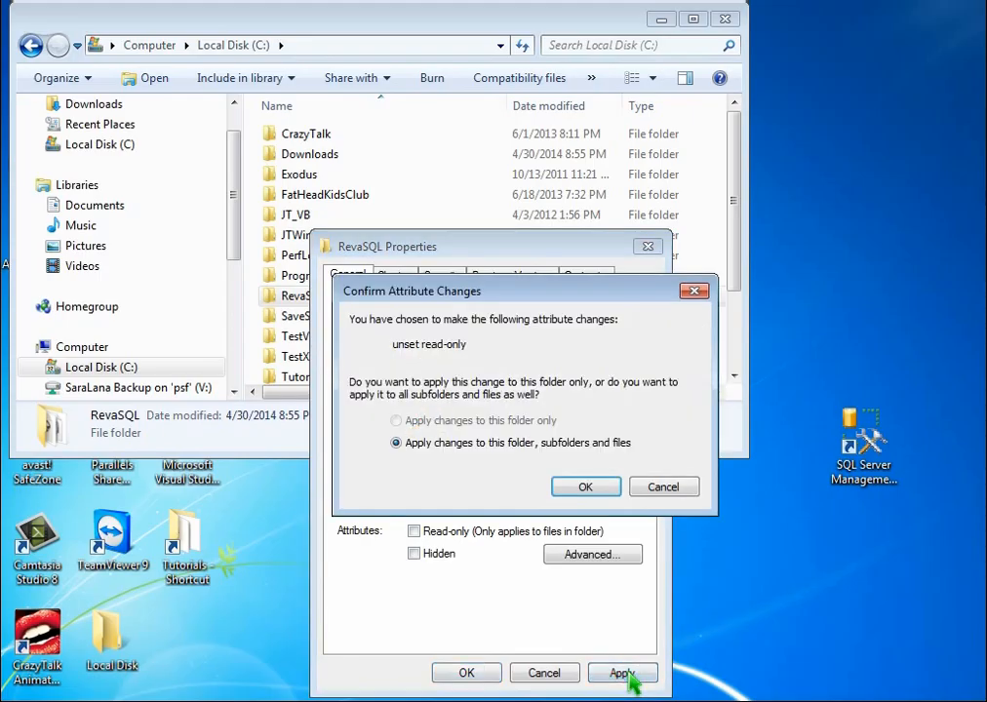
{"action": "left_click", "coordinate": [585, 492]}
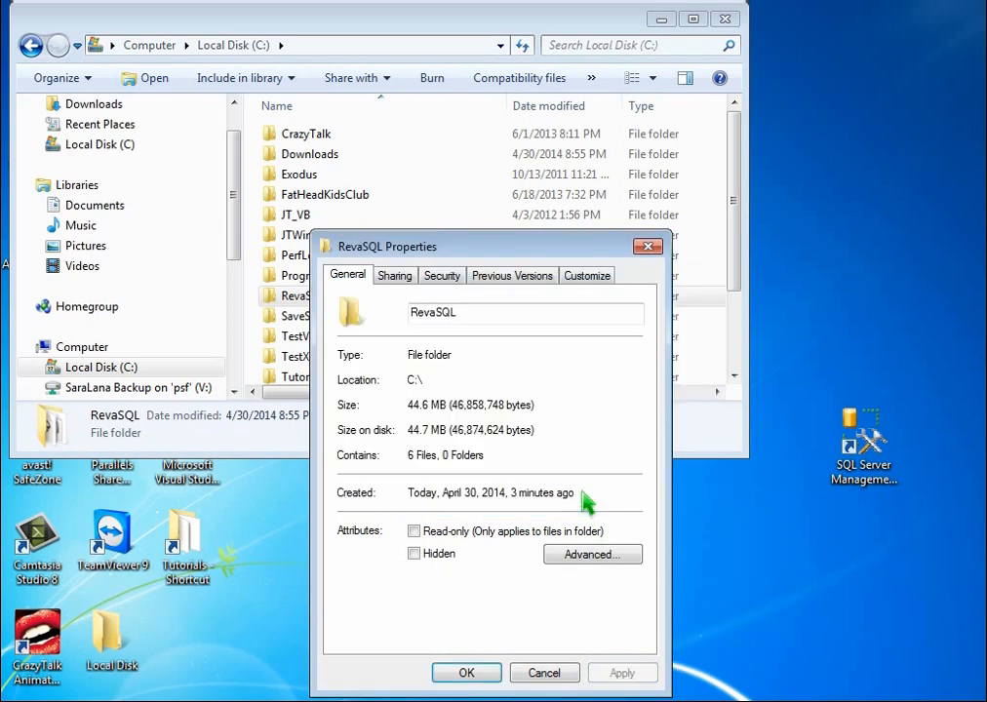
{"action": "left_click", "coordinate": [485, 675]}
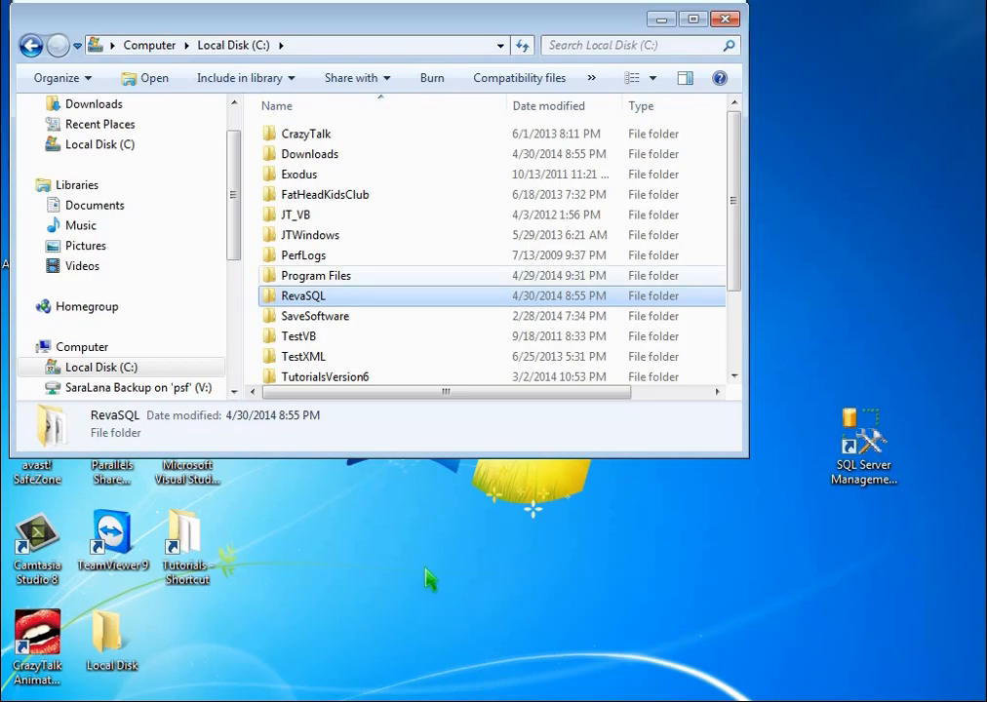
{"action": "double_click", "coordinate": [270, 297]}
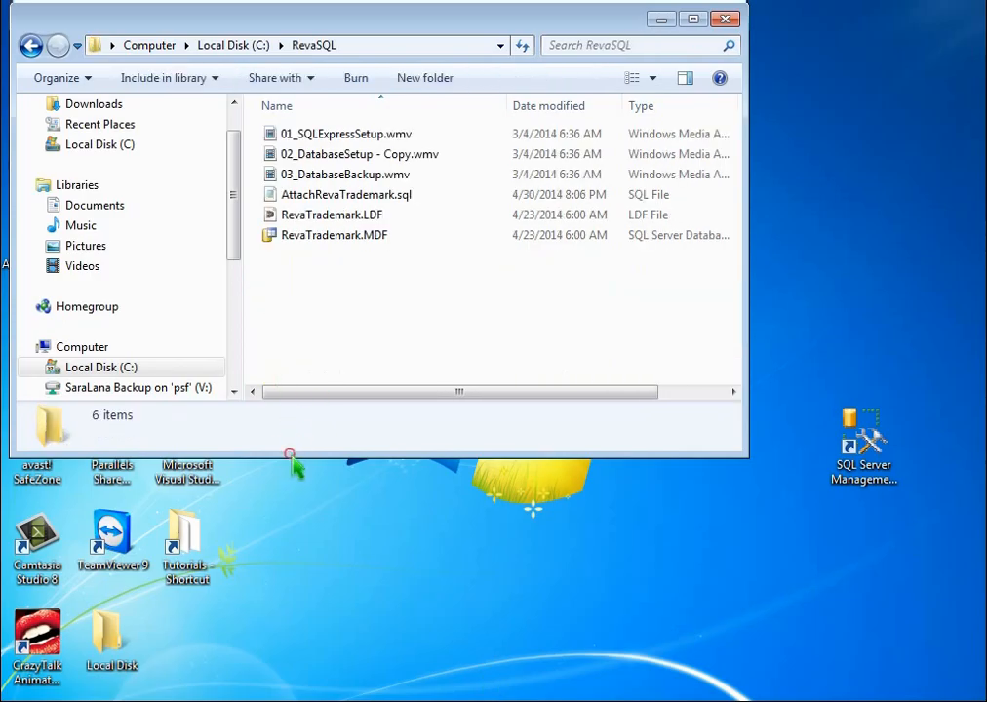
{"action": "left_click_drag", "start_coordinate": [293, 456], "coordinate": [297, 561]}
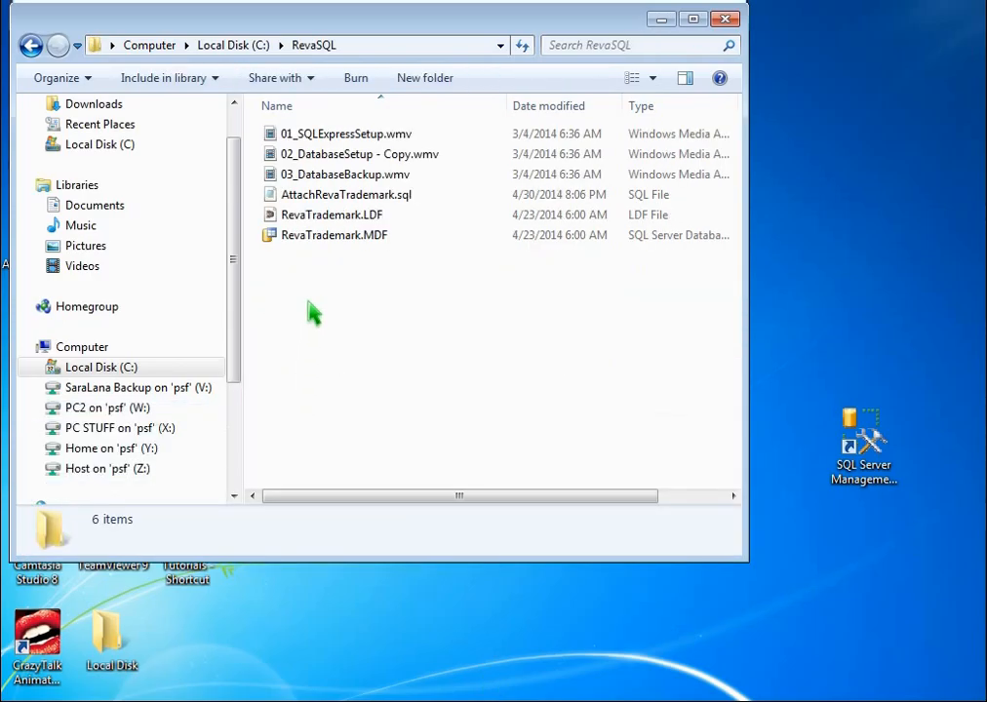
Review the SYSTEM, Administrators and Users permissions on RevaTrademark.MDF's Security tab
{"action": "left_click", "coordinate": [325, 240]}
{"action": "right_click", "coordinate": [325, 240]}
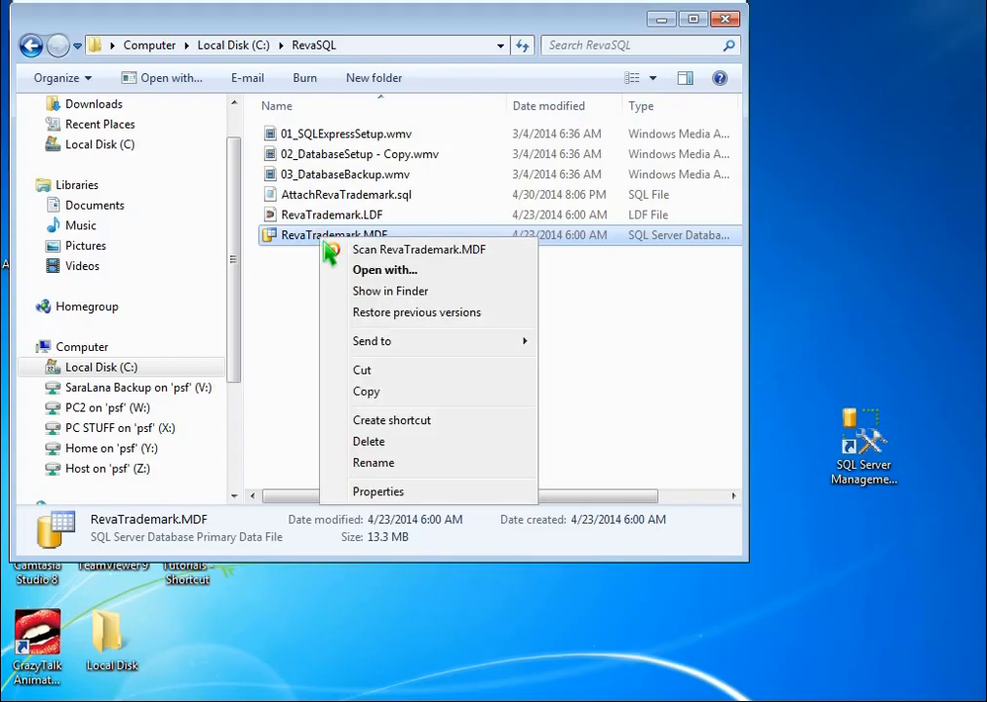
{"action": "left_click", "coordinate": [454, 491]}
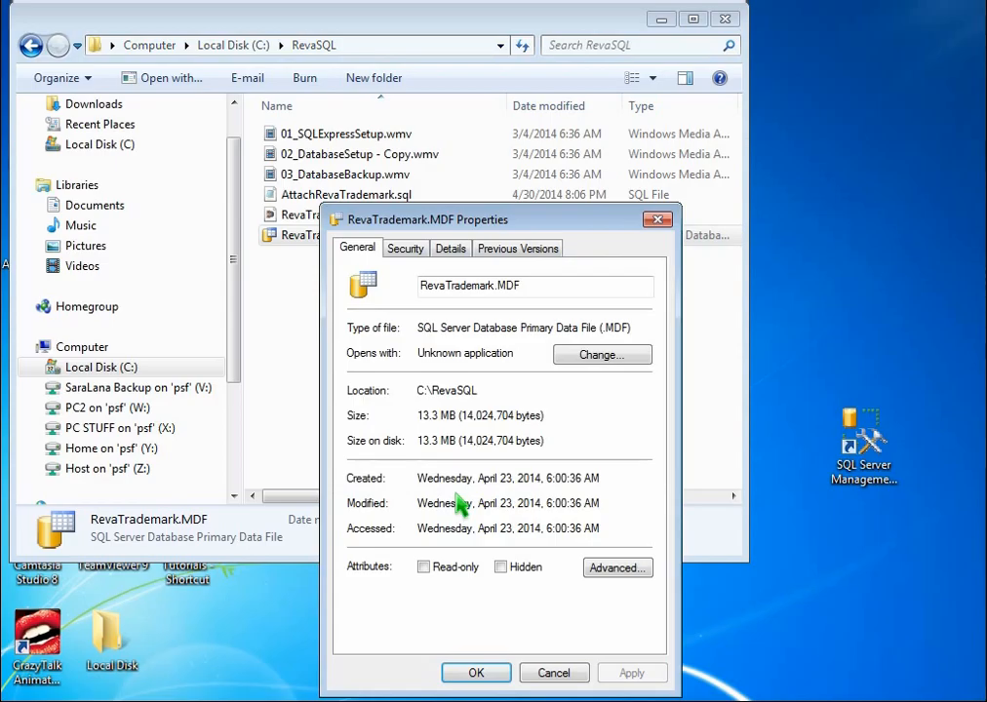
{"action": "left_click", "coordinate": [411, 252]}
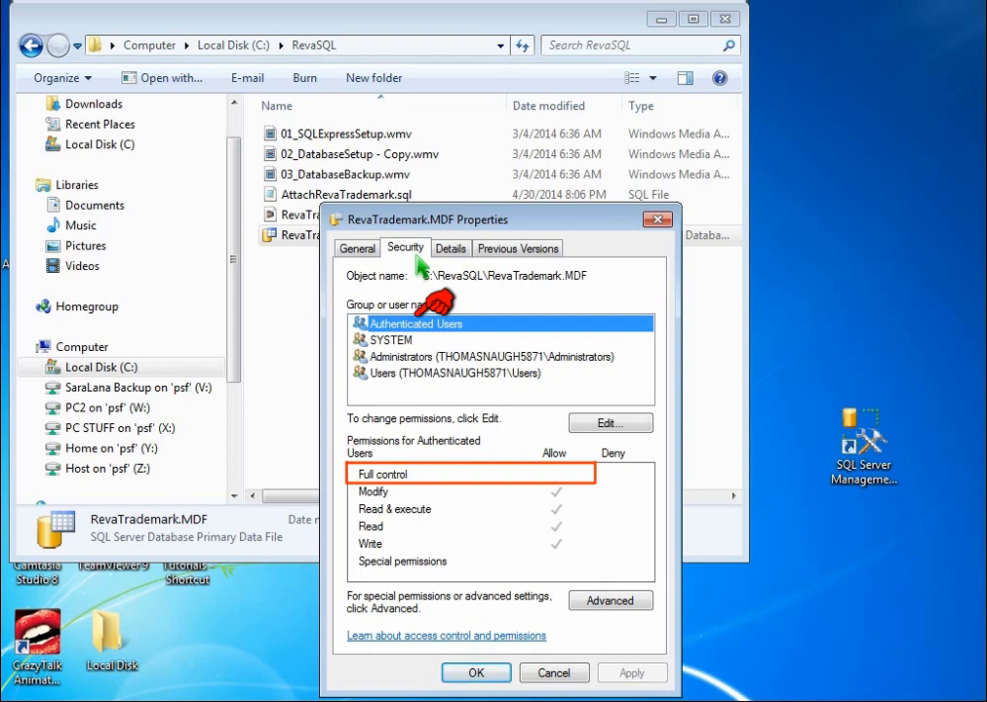
{"action": "left_click", "coordinate": [460, 340]}
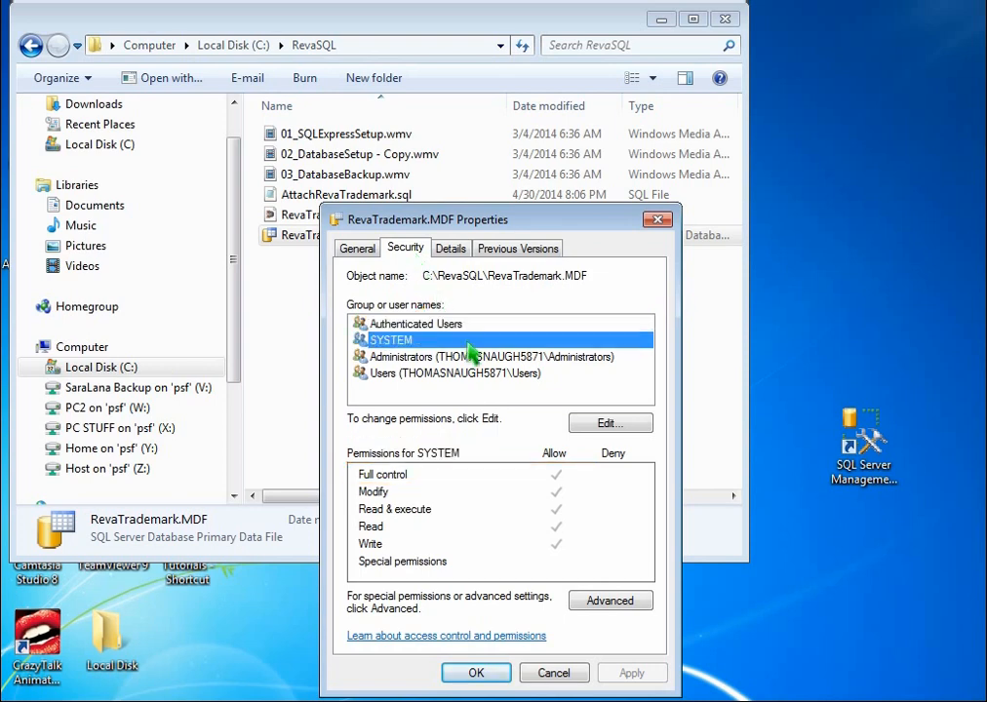
{"action": "left_click", "coordinate": [488, 357]}
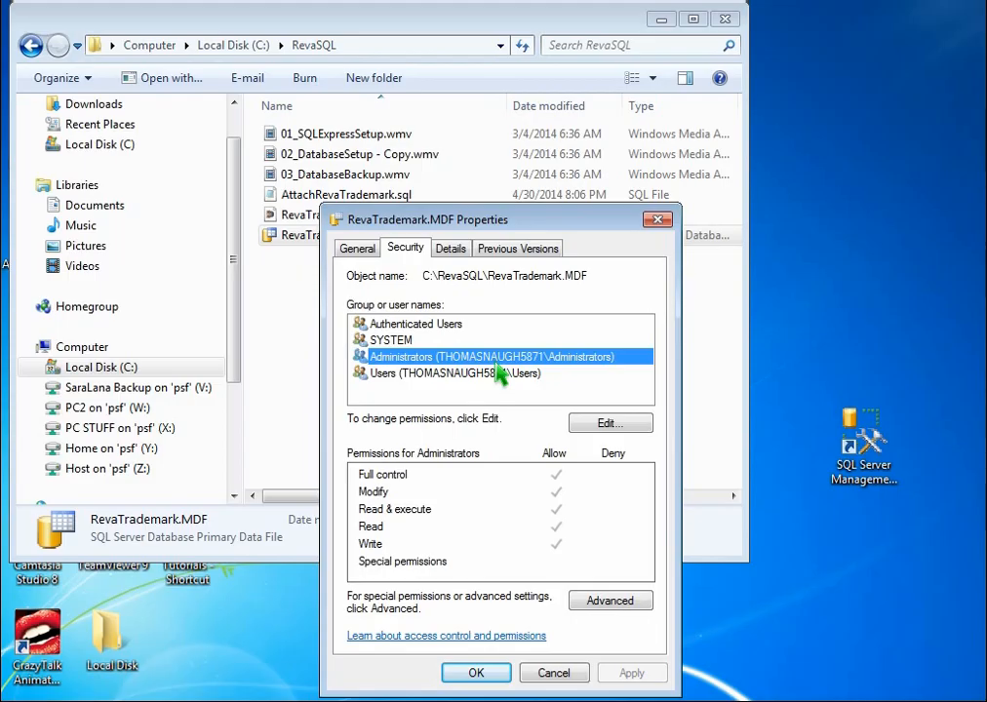
{"action": "left_click", "coordinate": [505, 376]}
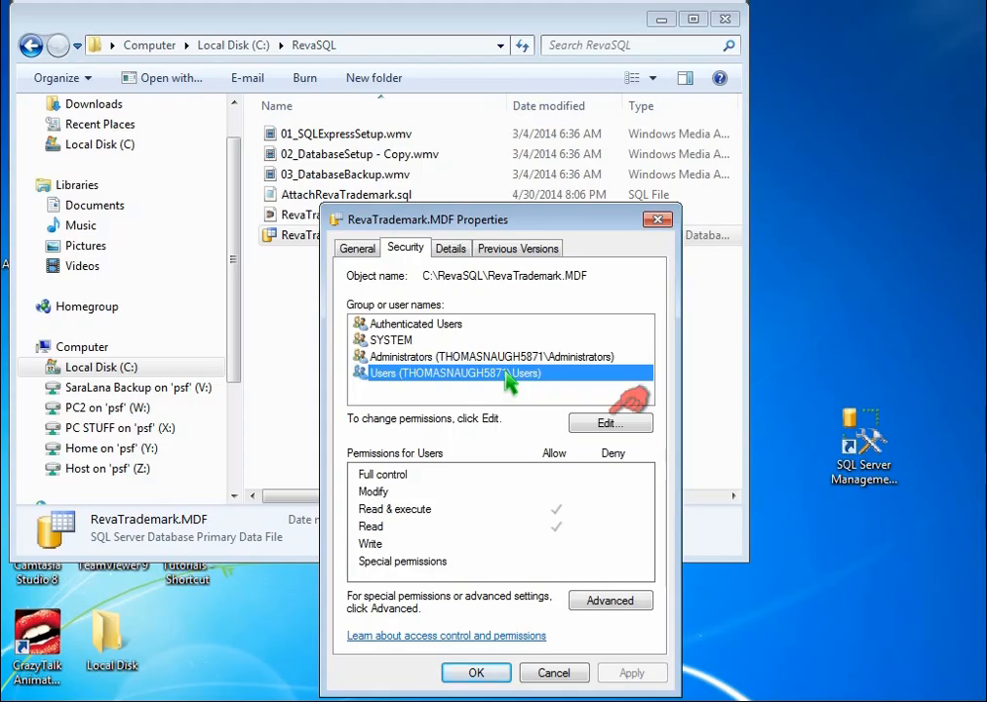
Grant Users and Authenticated Users Full control of RevaTrademark.MDF, apply, and close the dialogs
{"action": "left_click", "coordinate": [612, 425]}
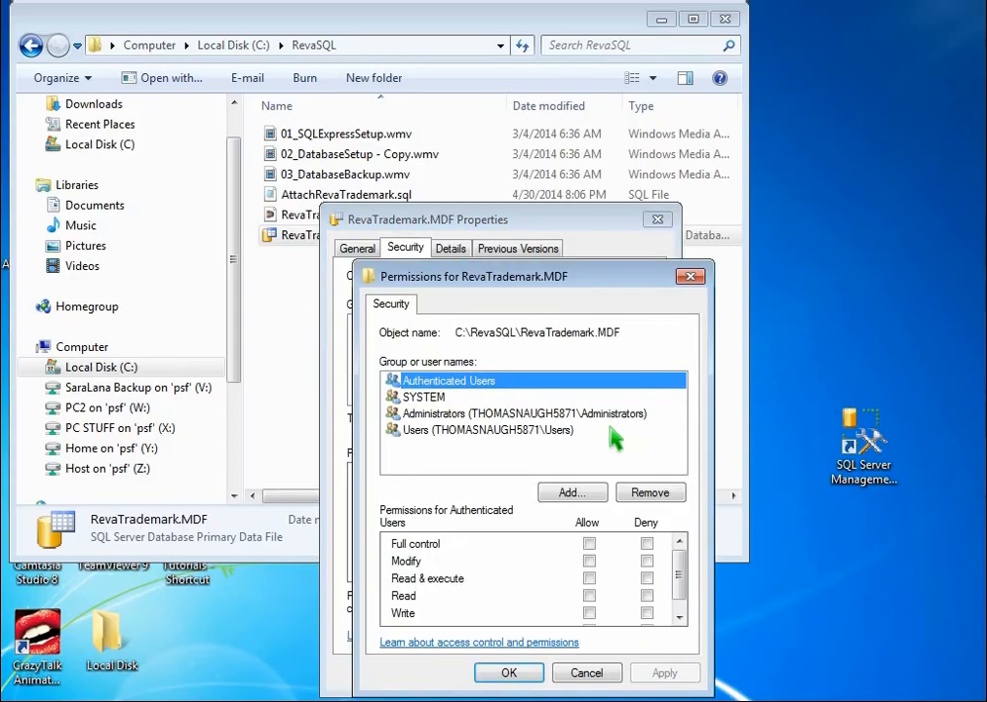
{"action": "left_click", "coordinate": [581, 436]}
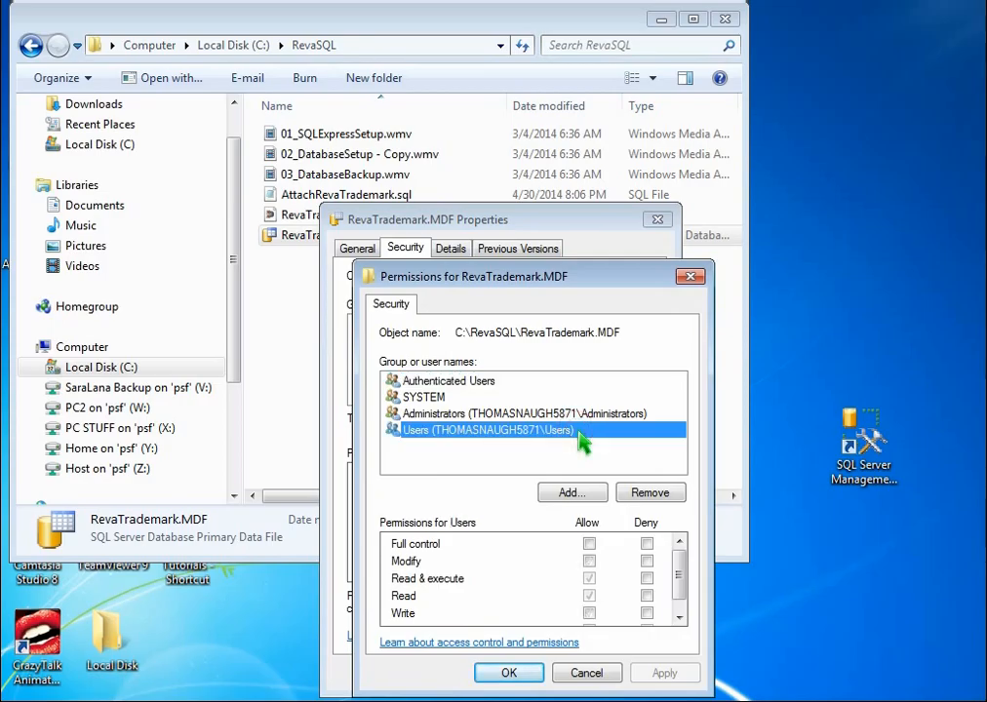
{"action": "left_click", "coordinate": [589, 544]}
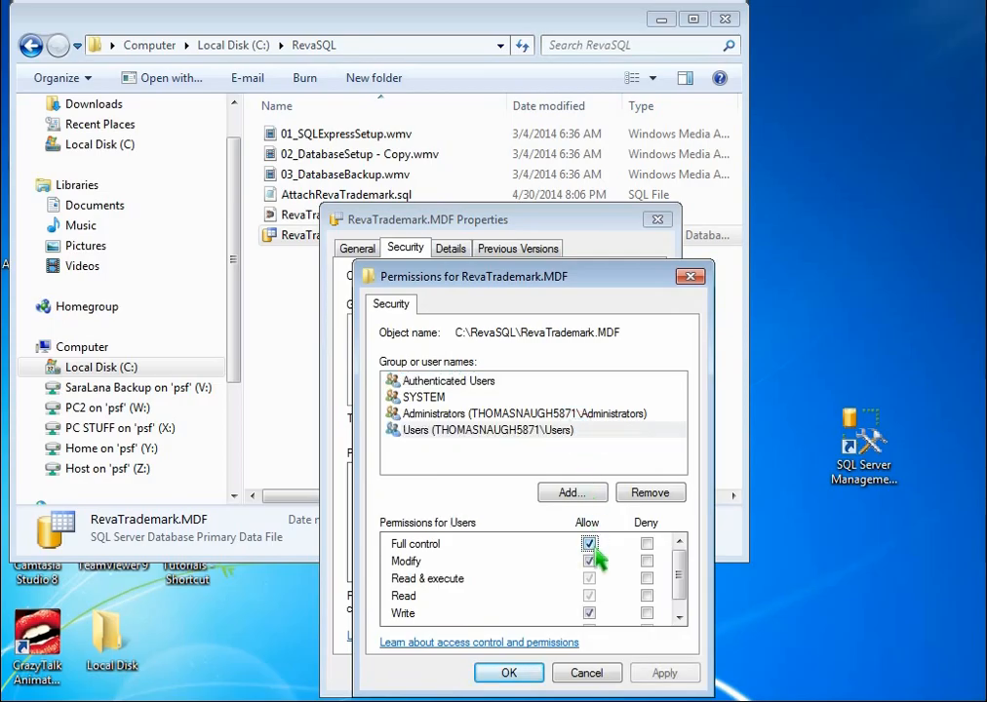
{"action": "left_click", "coordinate": [472, 414]}
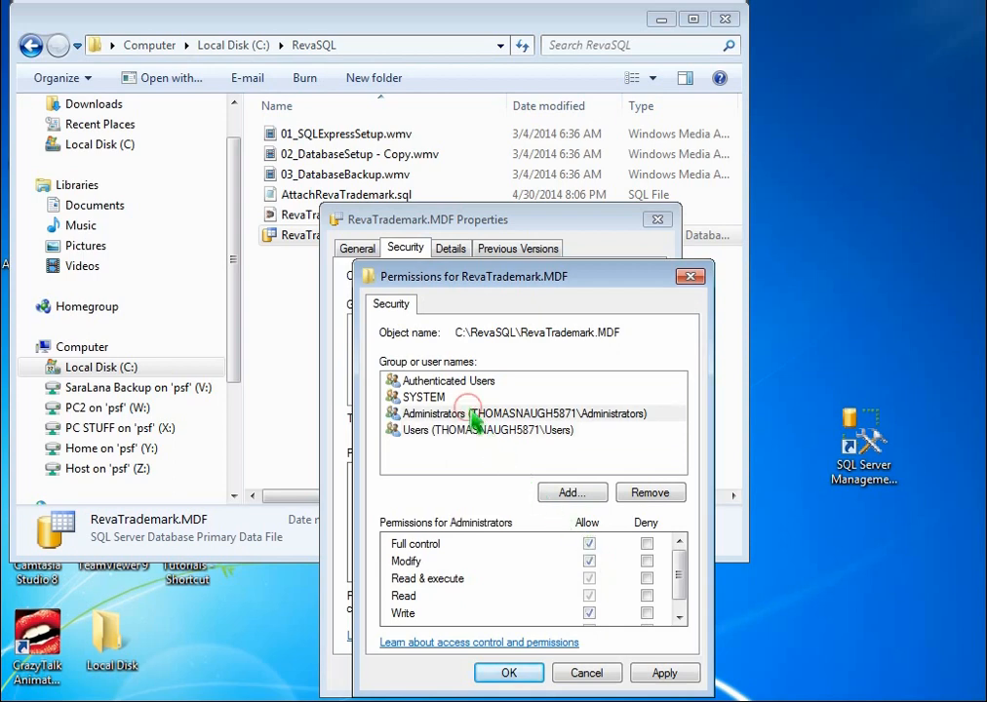
{"action": "left_click", "coordinate": [470, 398]}
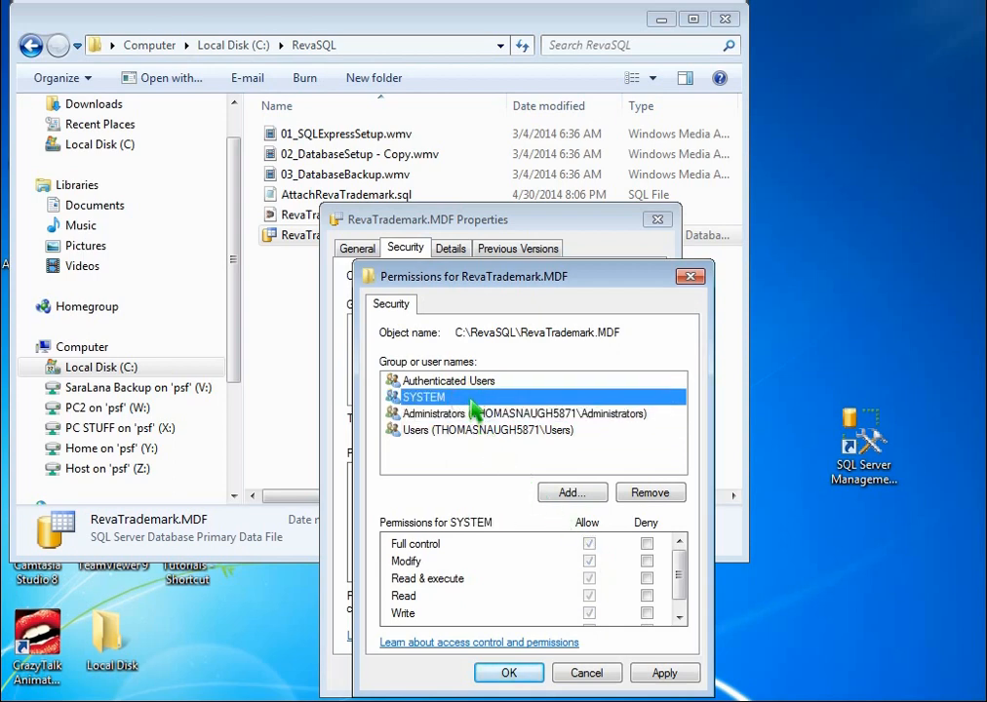
{"action": "left_click", "coordinate": [475, 383]}
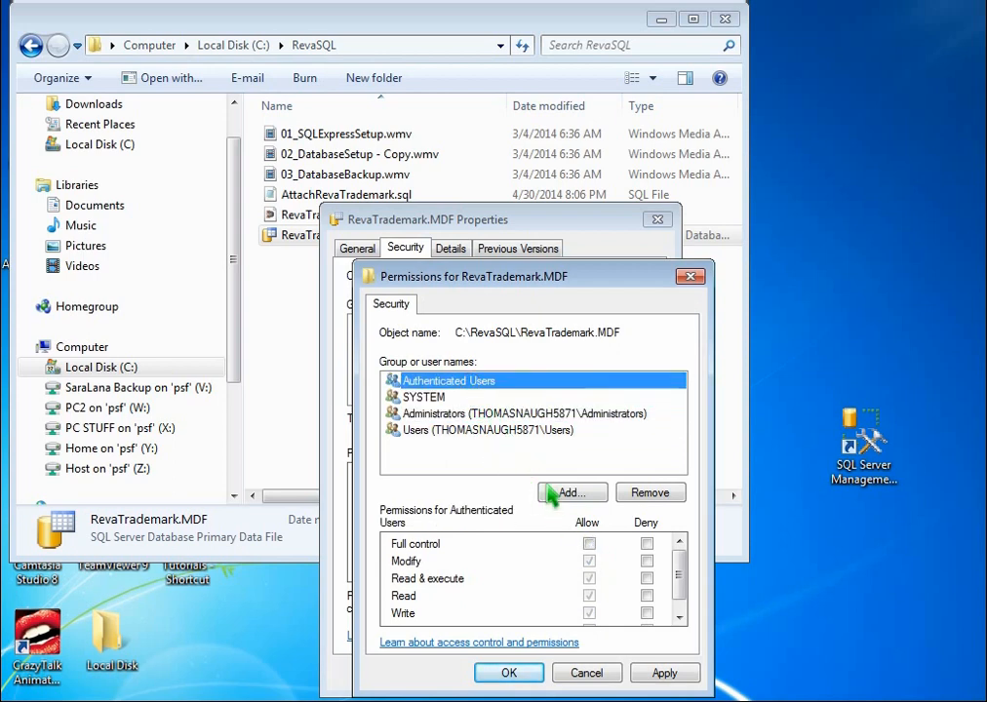
{"action": "left_click", "coordinate": [589, 543]}
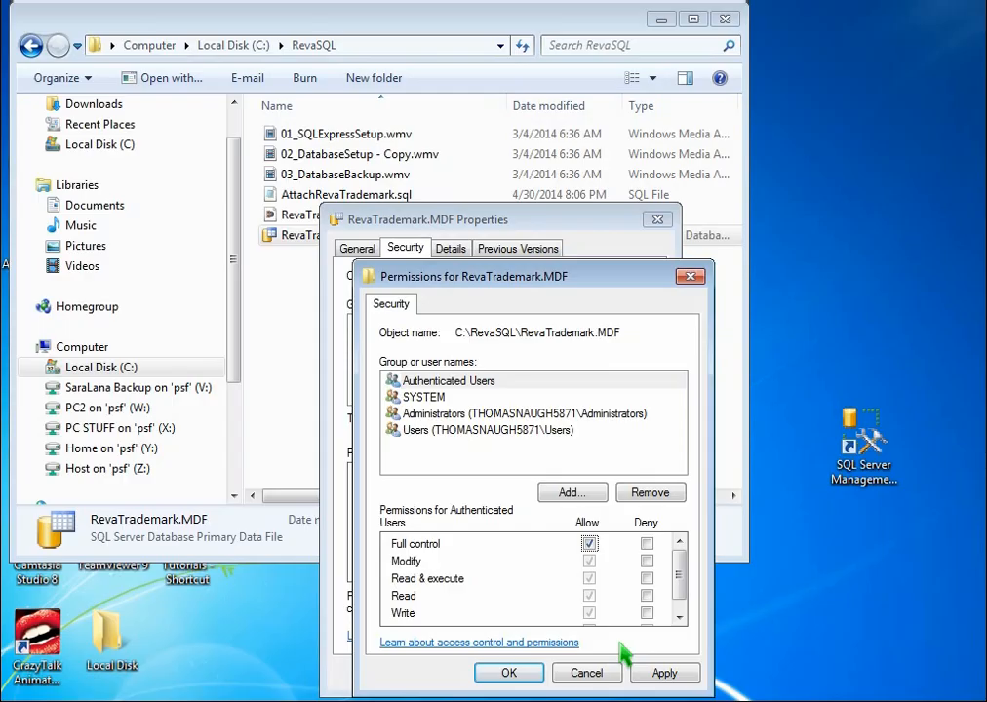
{"action": "left_click", "coordinate": [673, 681]}
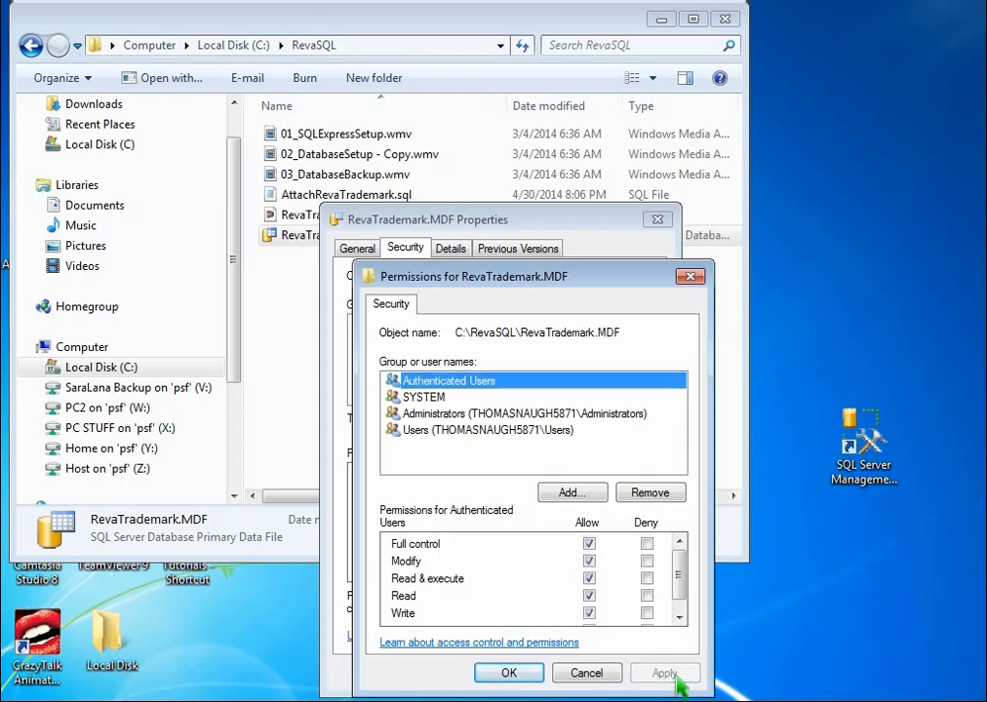
{"action": "left_click", "coordinate": [537, 679]}
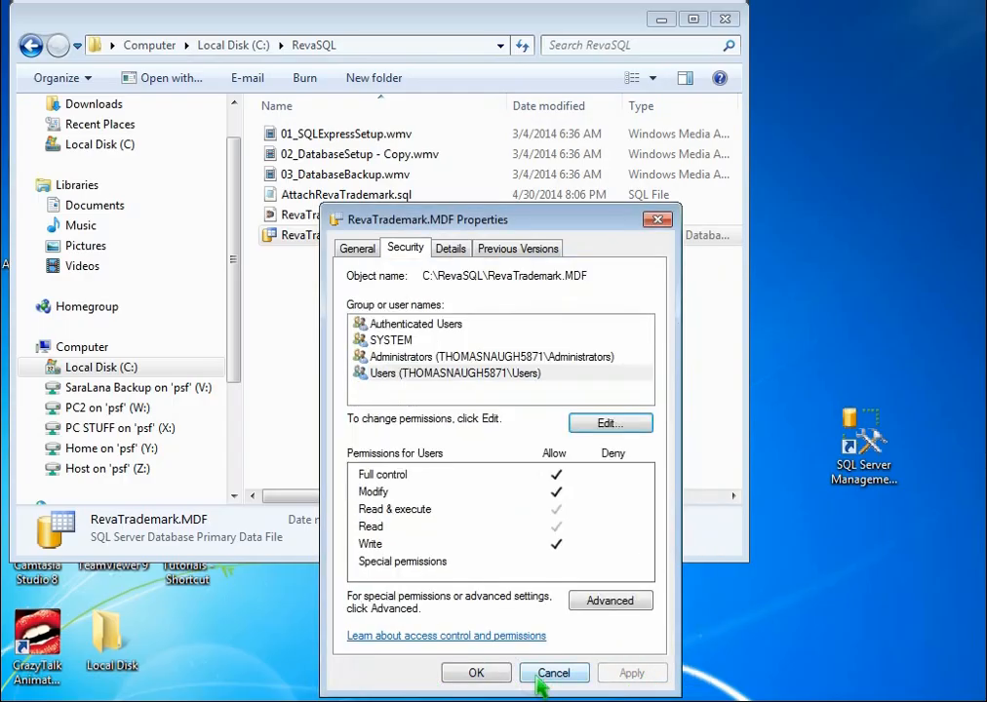
{"action": "left_click", "coordinate": [494, 681]}
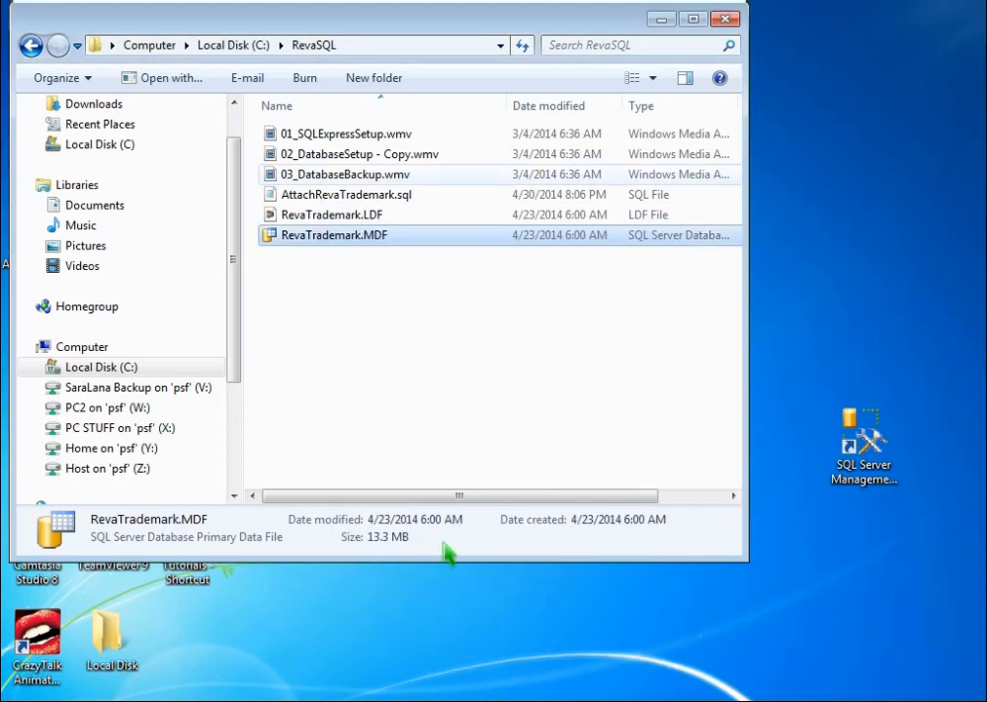
Grant Full control Allow on RevaTrademark.LDF to Authenticated Users and Users, then apply and close Properties
{"action": "right_click", "coordinate": [329, 217]}
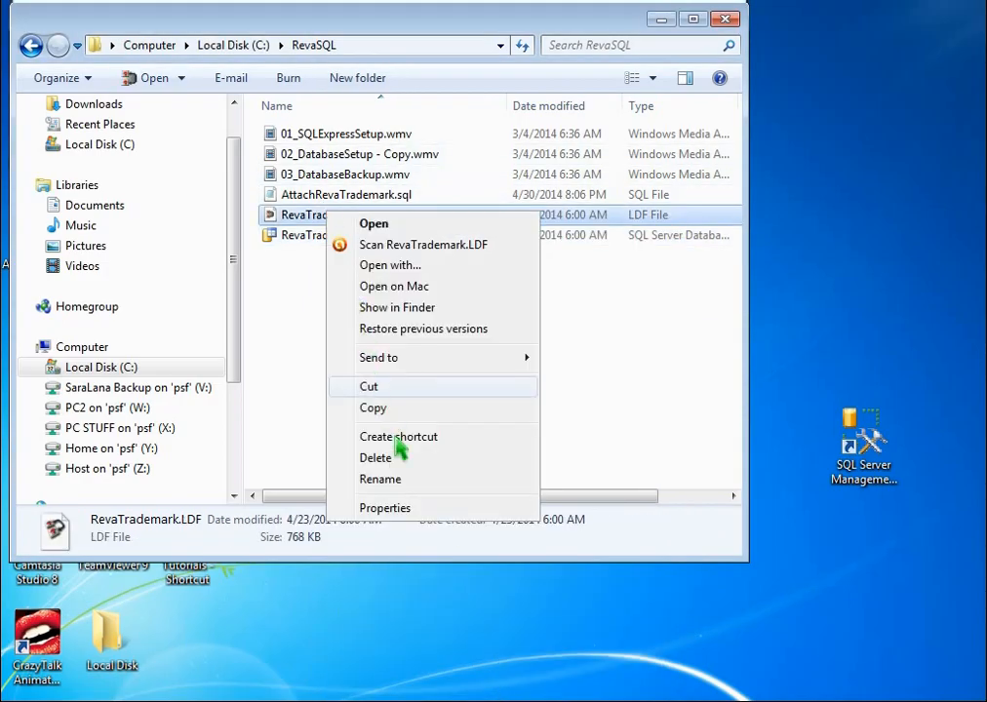
{"action": "left_click", "coordinate": [412, 509]}
{"action": "left_click", "coordinate": [414, 249]}
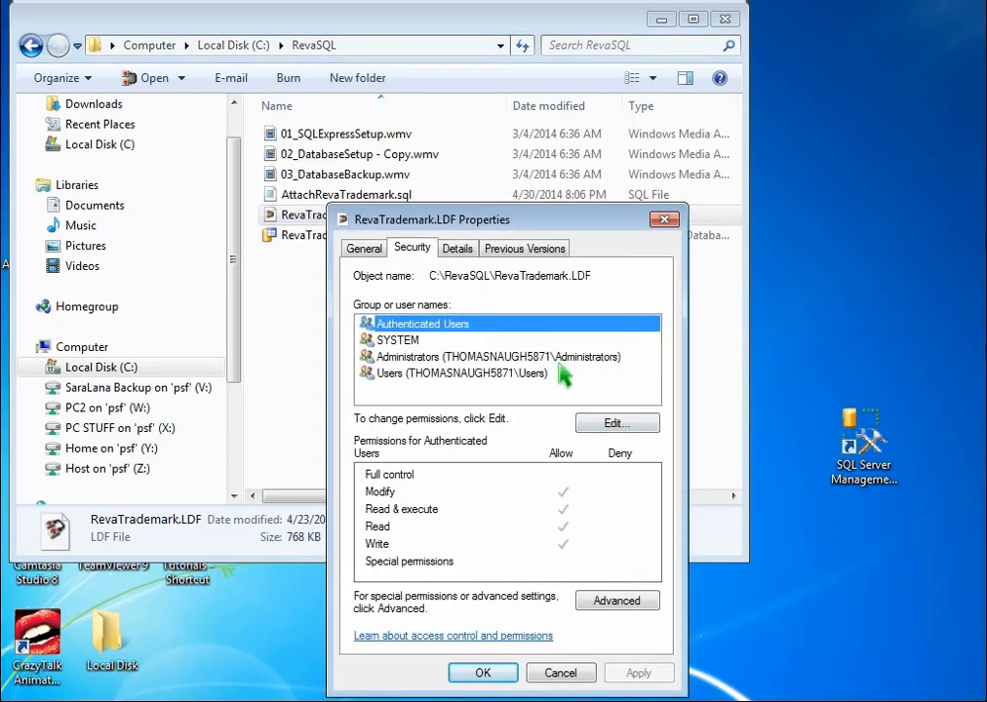
{"action": "left_click", "coordinate": [632, 426]}
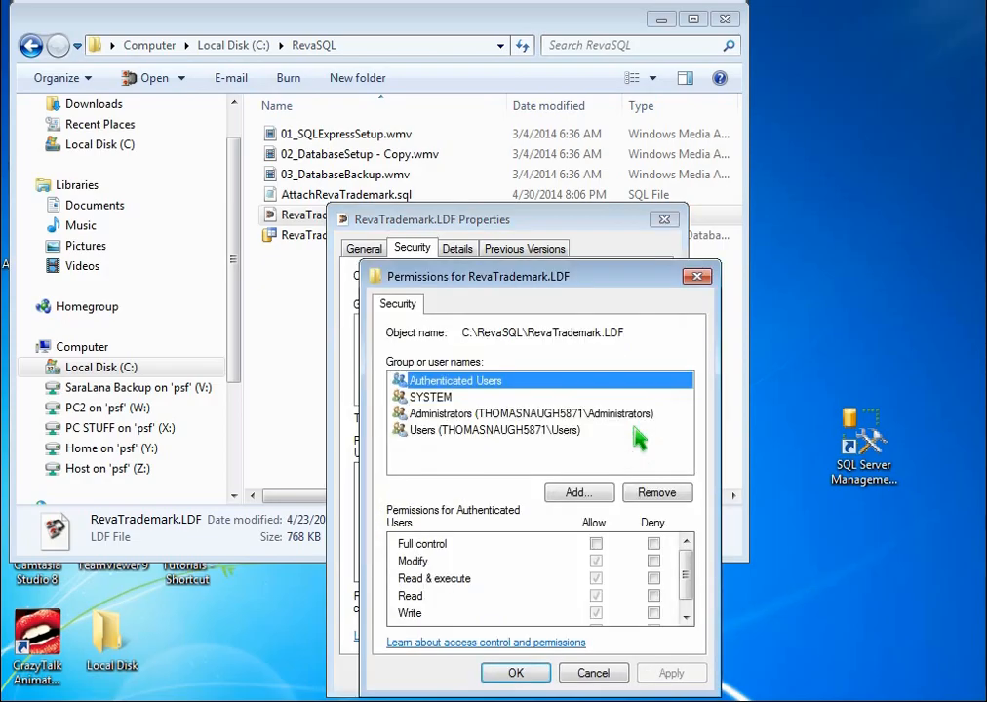
{"action": "left_click", "coordinate": [596, 543]}
{"action": "left_click", "coordinate": [491, 399]}
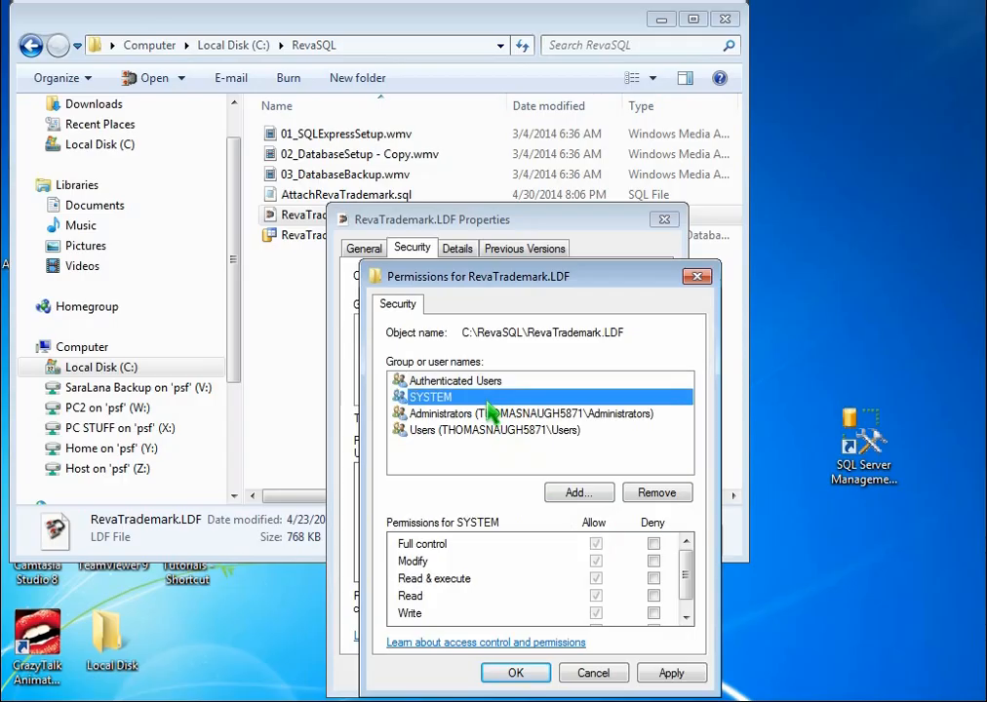
{"action": "left_click", "coordinate": [501, 414]}
{"action": "left_click", "coordinate": [497, 431]}
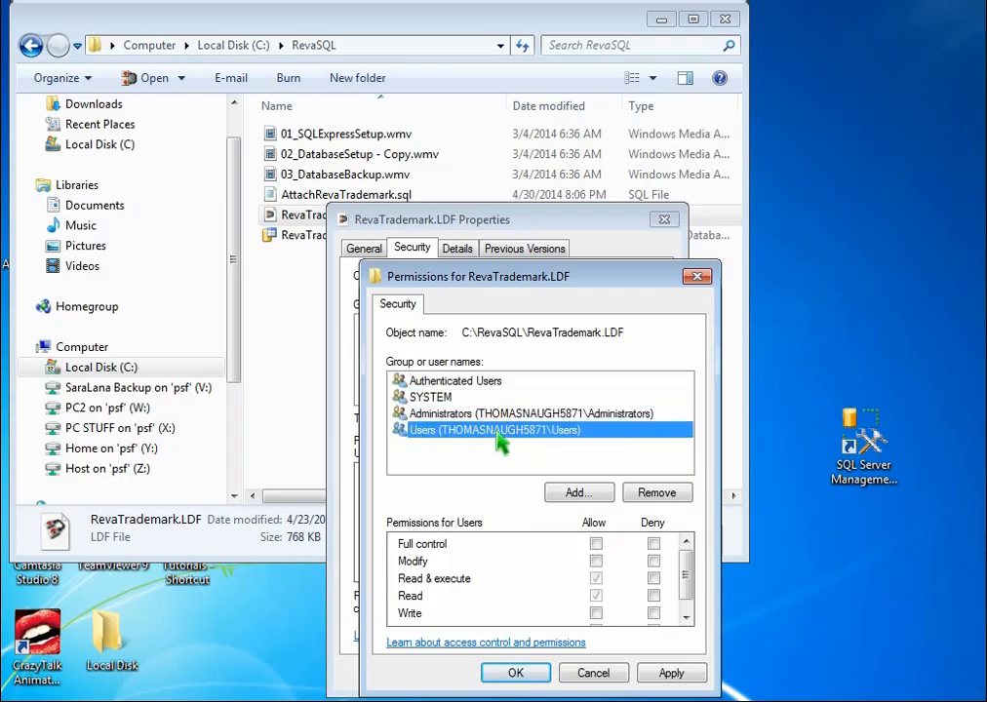
{"action": "left_click", "coordinate": [596, 544]}
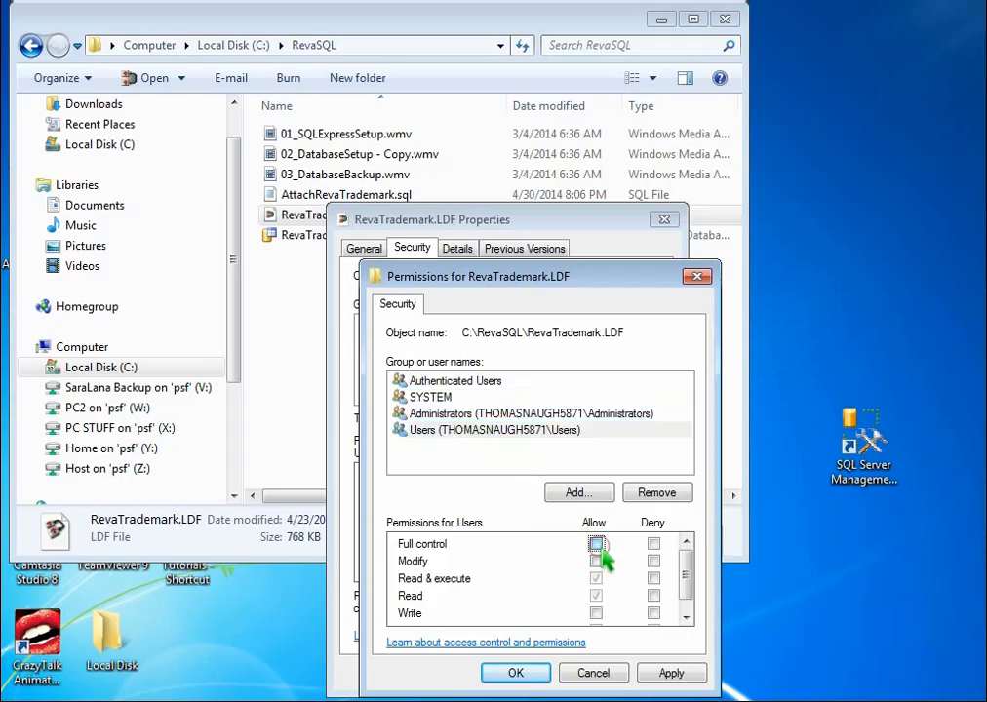
{"action": "left_click", "coordinate": [672, 673]}
{"action": "left_click", "coordinate": [564, 675]}
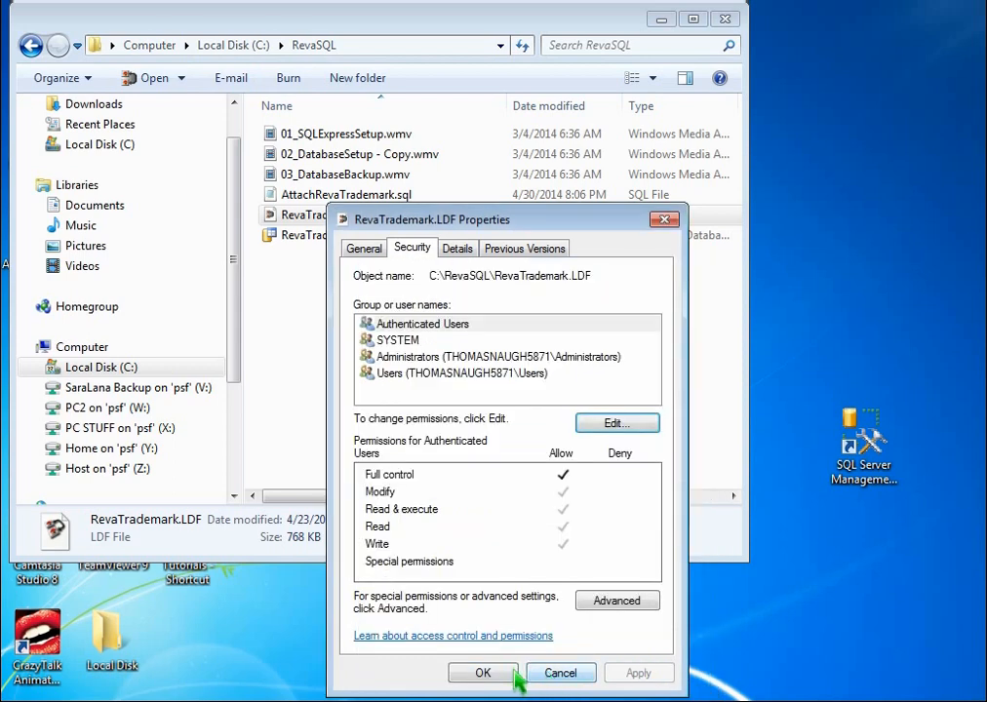
{"action": "left_click", "coordinate": [506, 675]}
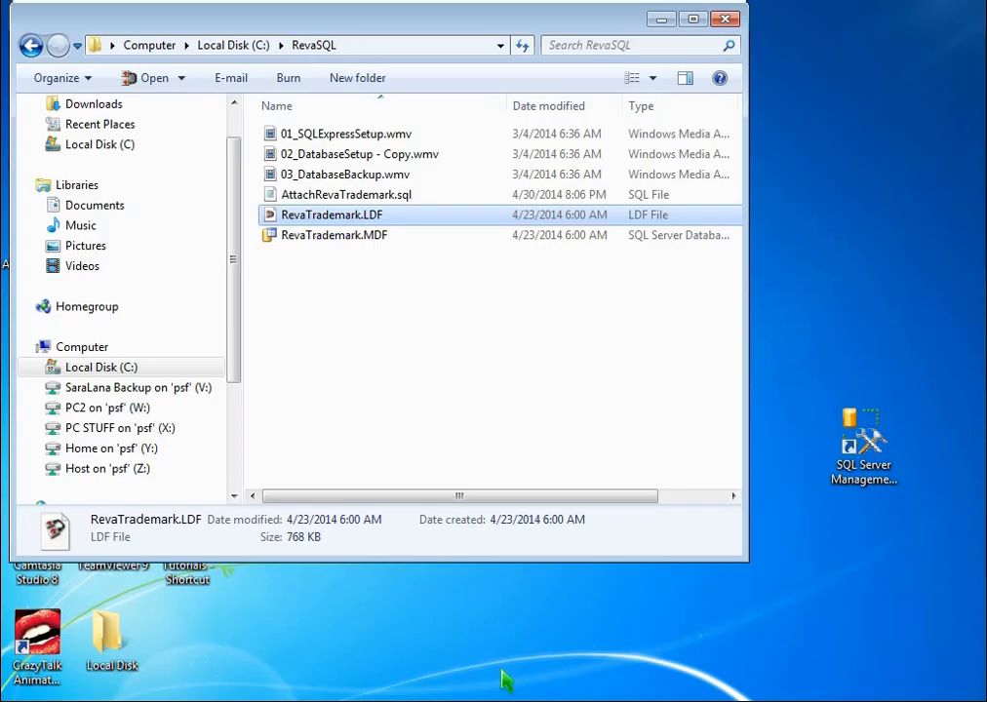
Run the sp_attach_db script and refresh Databases so RevaTrademark is listed in Object Explorer
{"action": "left_click", "coordinate": [499, 699]}
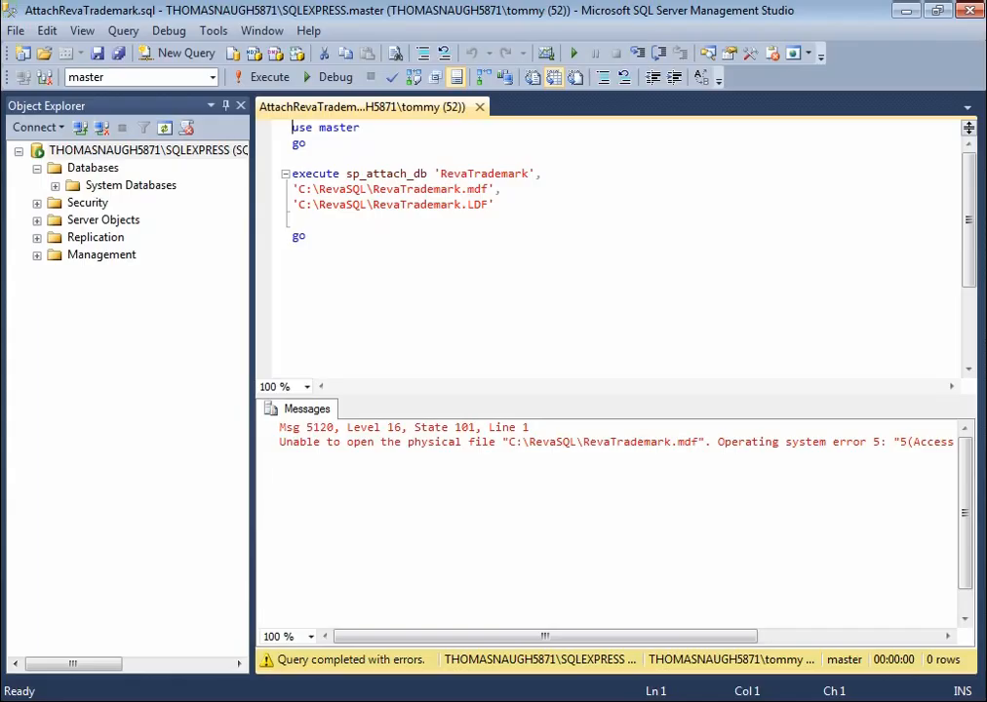
{"action": "left_click", "coordinate": [436, 256]}
{"action": "left_click", "coordinate": [265, 77]}
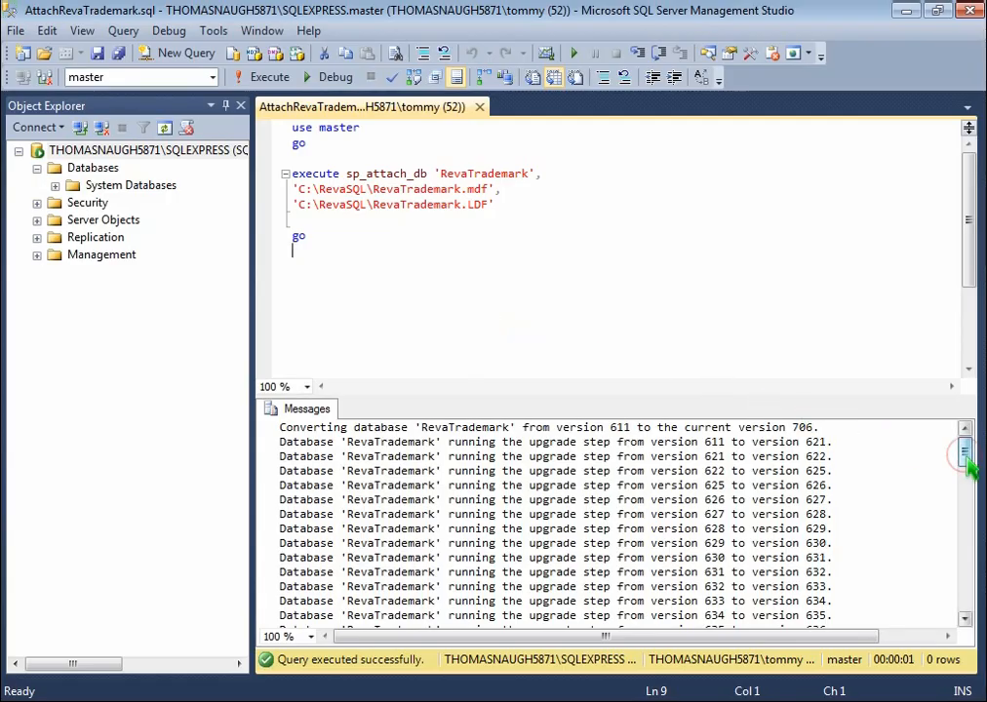
{"action": "left_click_drag", "start_coordinate": [962, 452], "coordinate": [966, 602]}
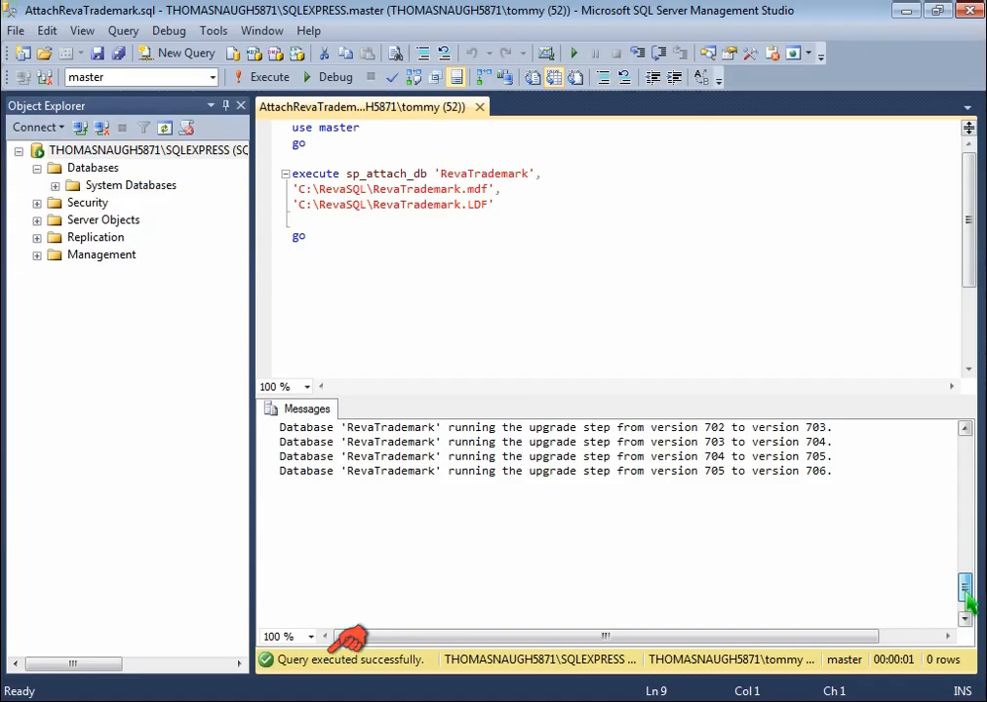
{"action": "scroll", "coordinate": [767, 504], "scroll_direction": "up", "scroll_amount": 20}
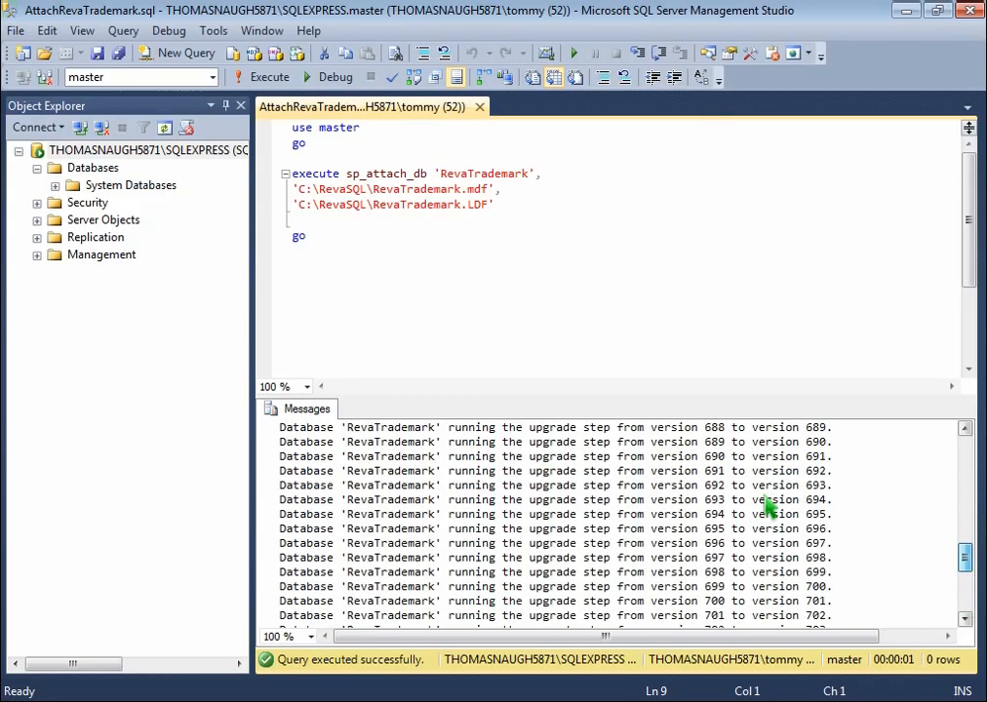
{"action": "left_click", "coordinate": [84, 170]}
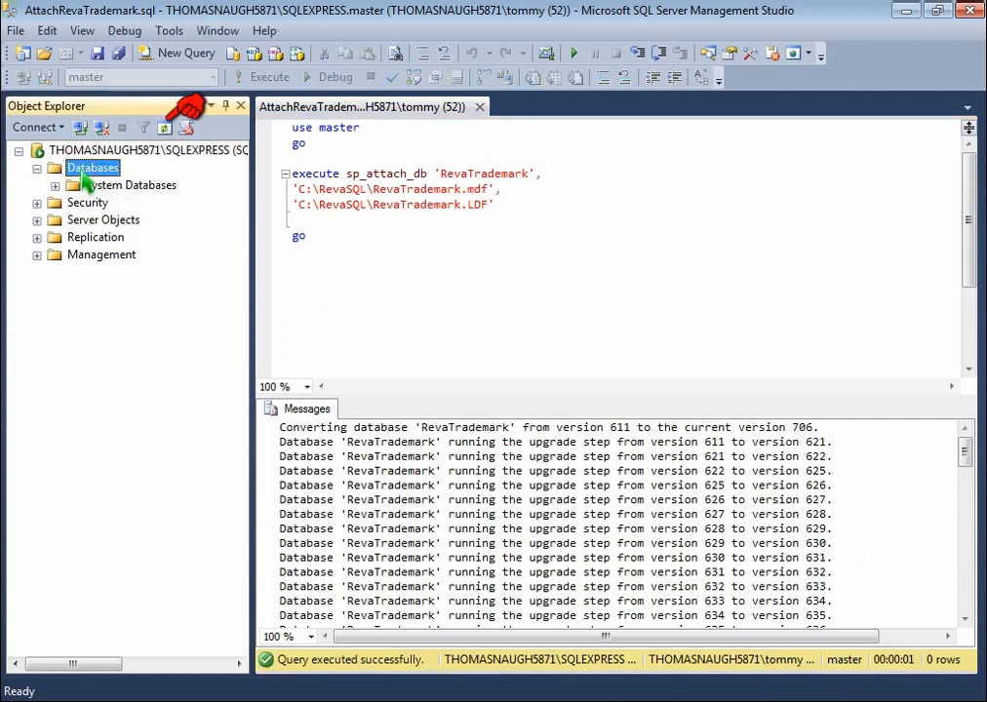
{"action": "left_click", "coordinate": [165, 128]}
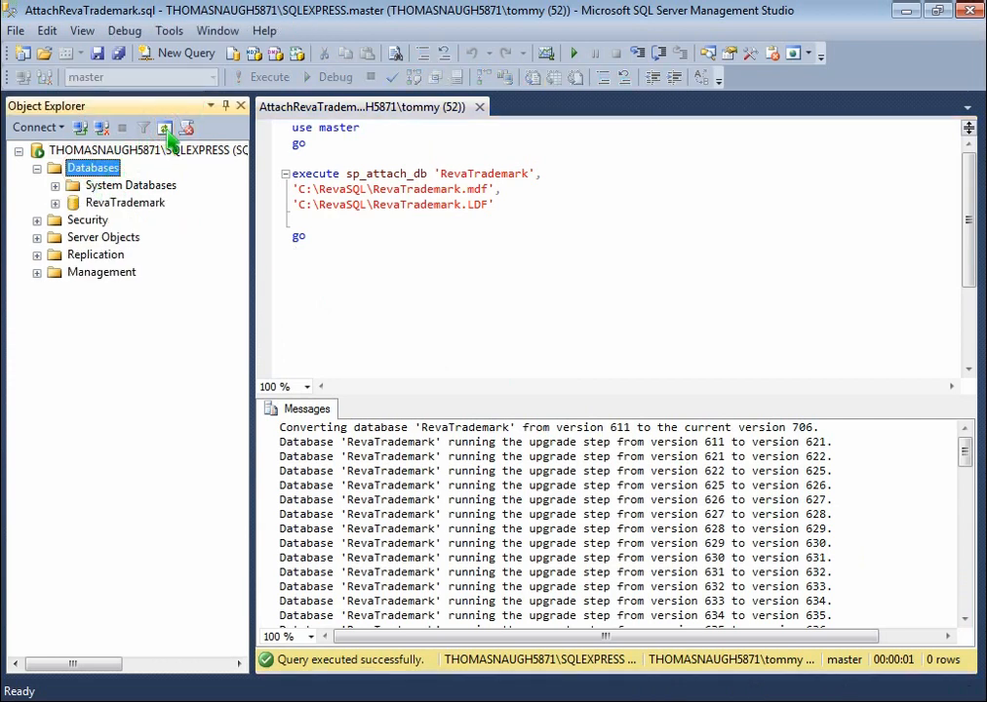
Close the attach query tab and start a New Login under Security > Logins
{"action": "left_click", "coordinate": [480, 107]}
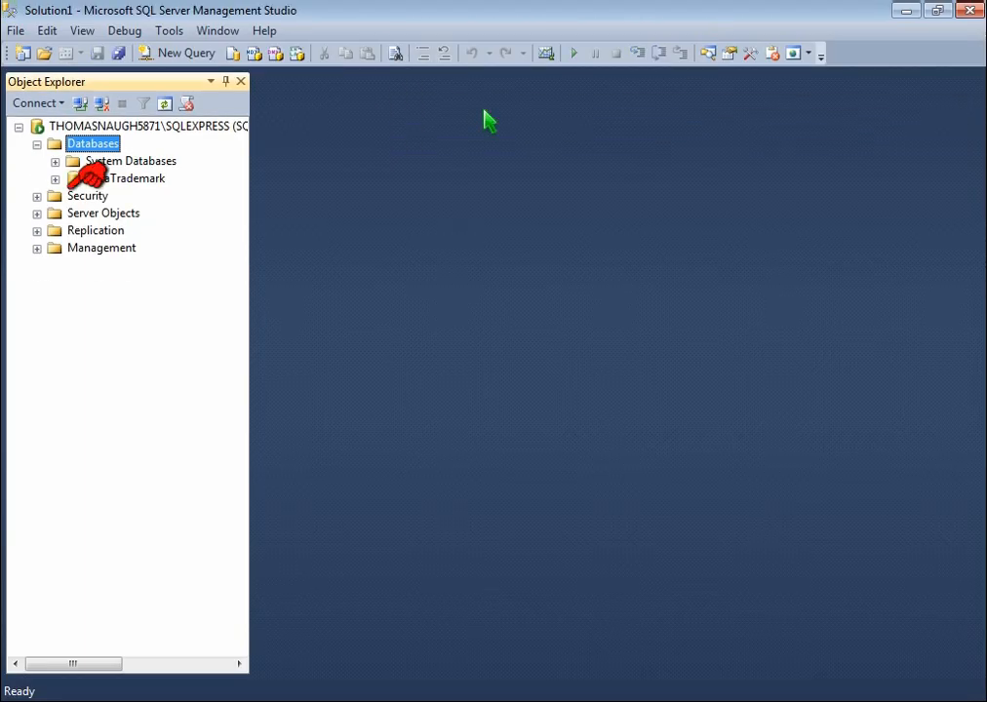
{"action": "left_click", "coordinate": [38, 197]}
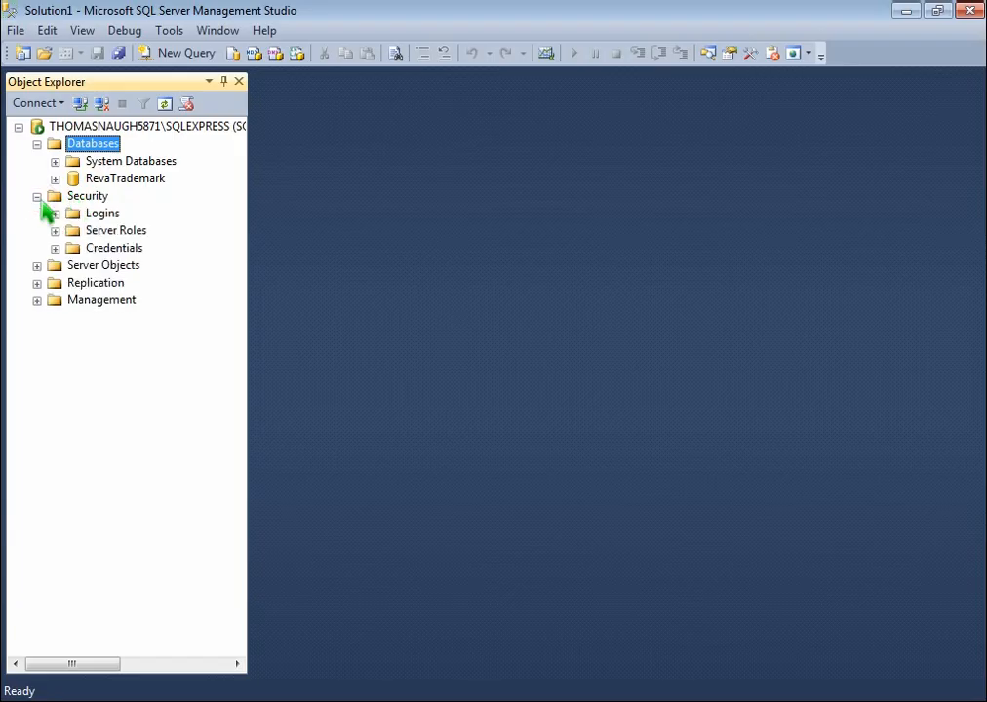
{"action": "left_click", "coordinate": [55, 214]}
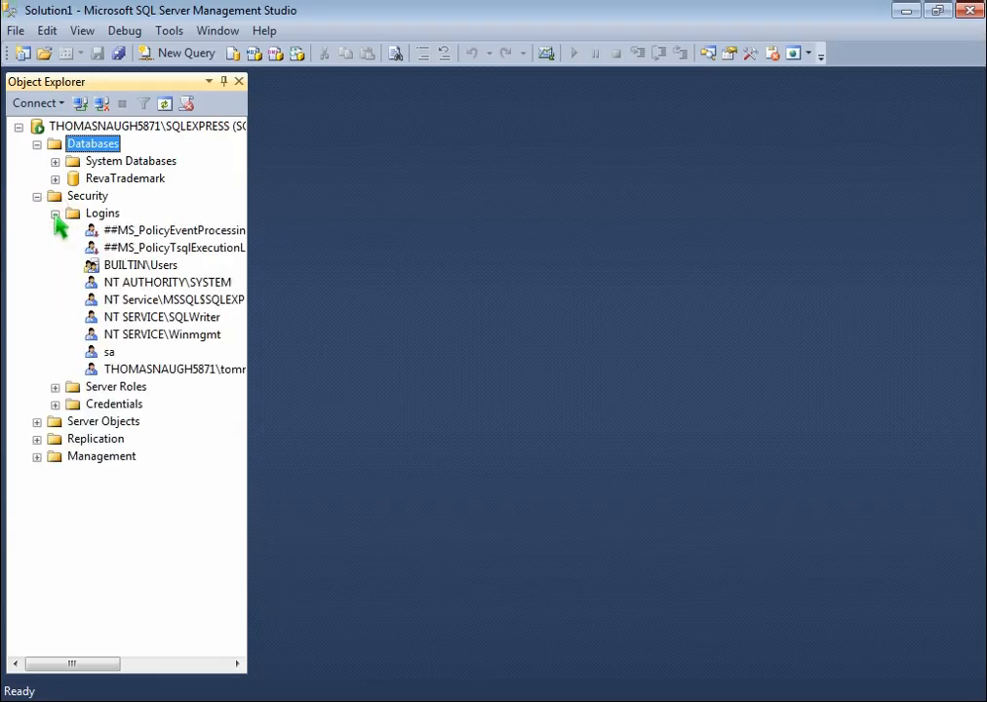
{"action": "right_click", "coordinate": [109, 221]}
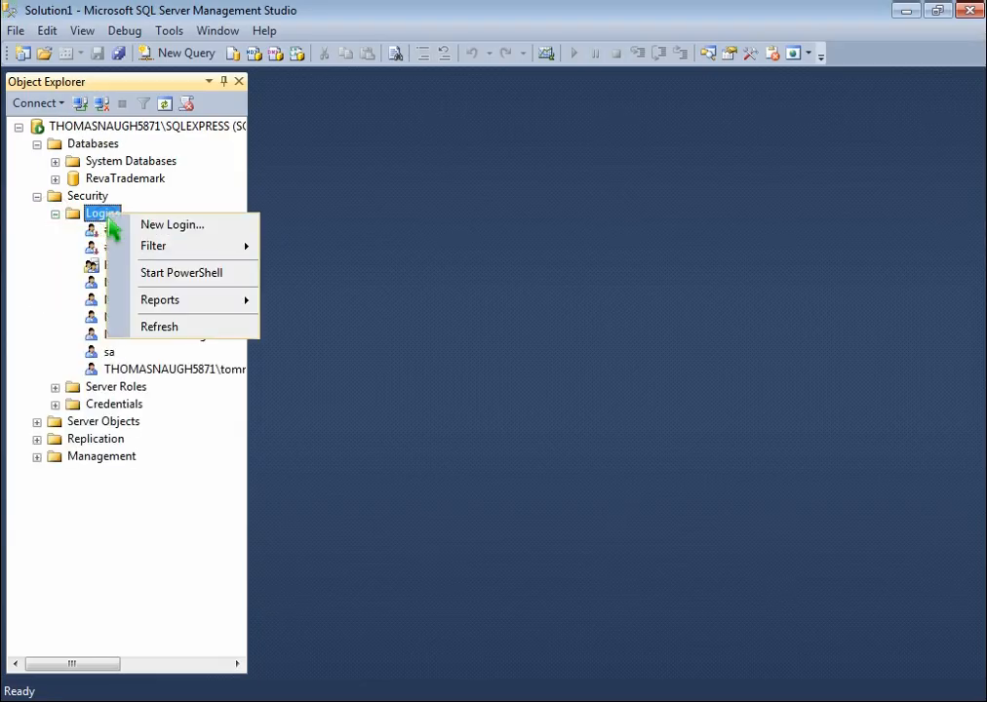
{"action": "left_click", "coordinate": [161, 226]}
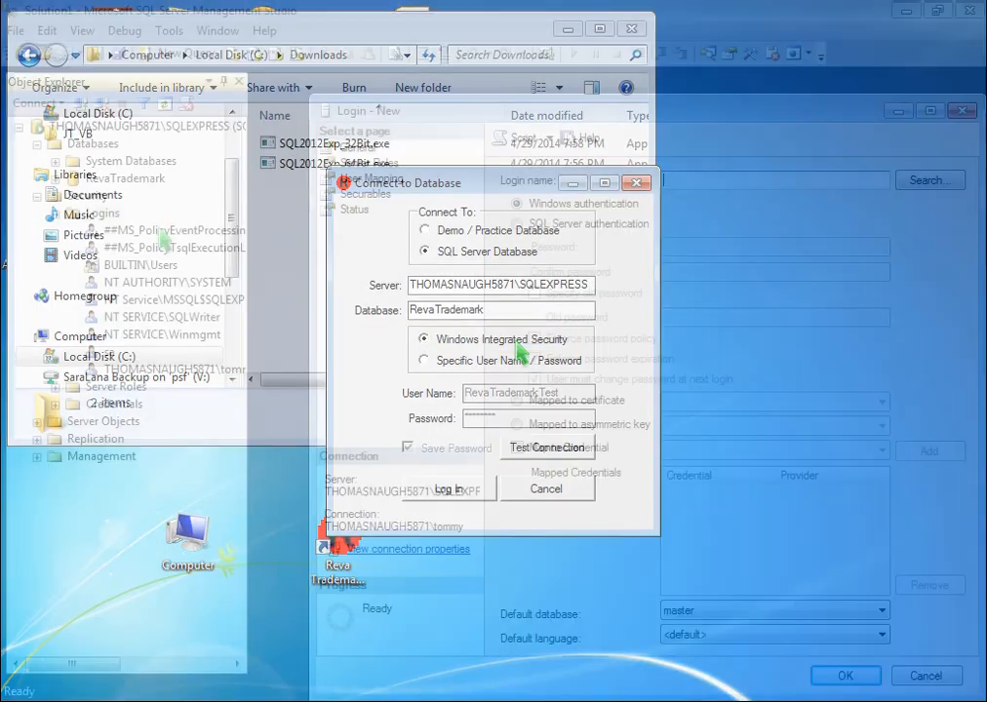
Replace the yourdomain\UserName placeholder with the new login name and choose SQL Server authentication
{"action": "type", "text": "yourdomain\\User"}
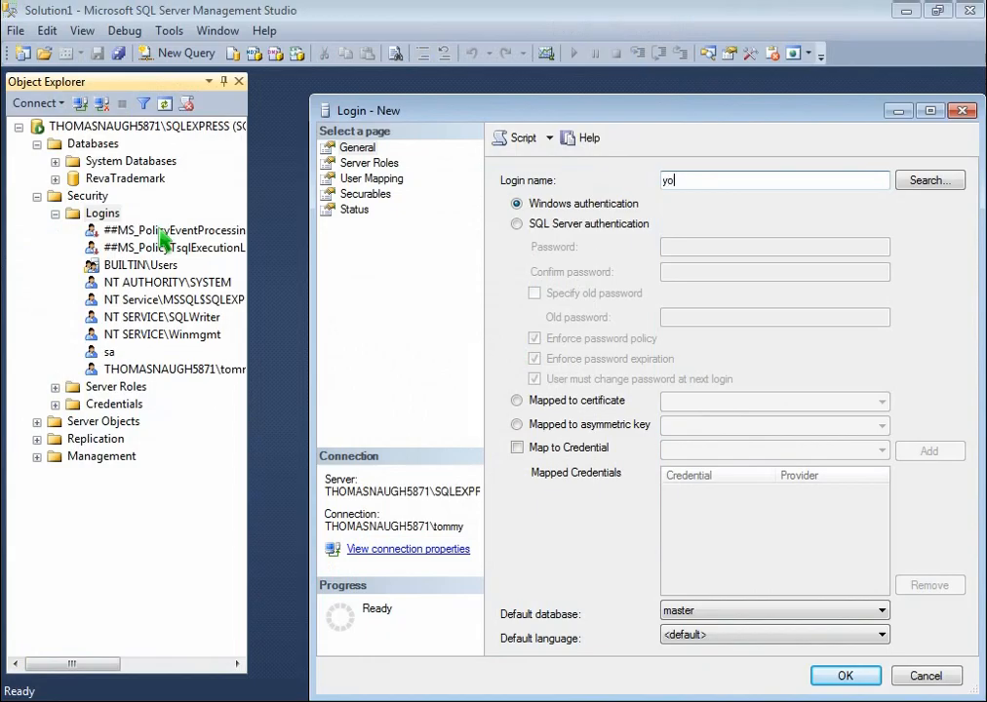
{"action": "type", "text": "Name"}
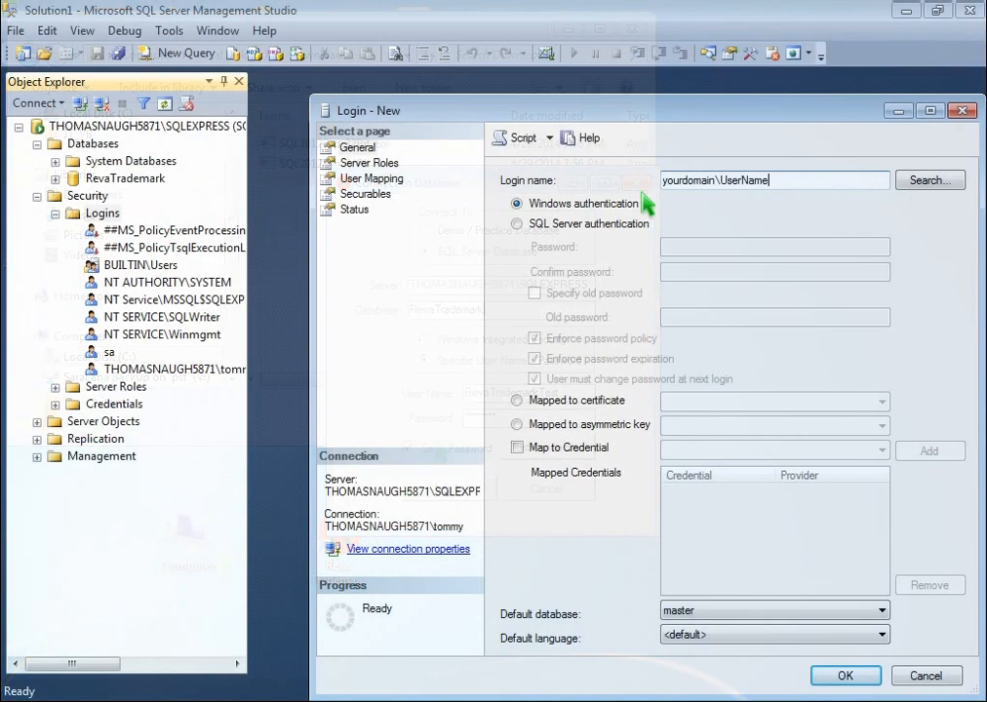
{"action": "left_click_drag", "start_coordinate": [793, 192], "coordinate": [605, 183]}
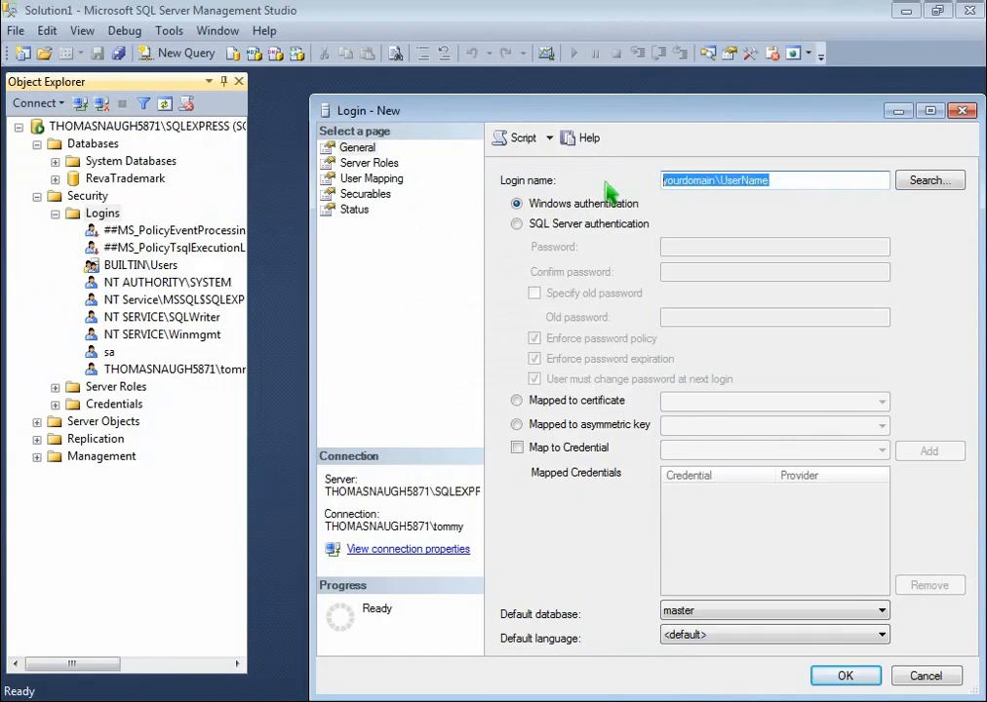
{"action": "type", "text": "Maggie"}
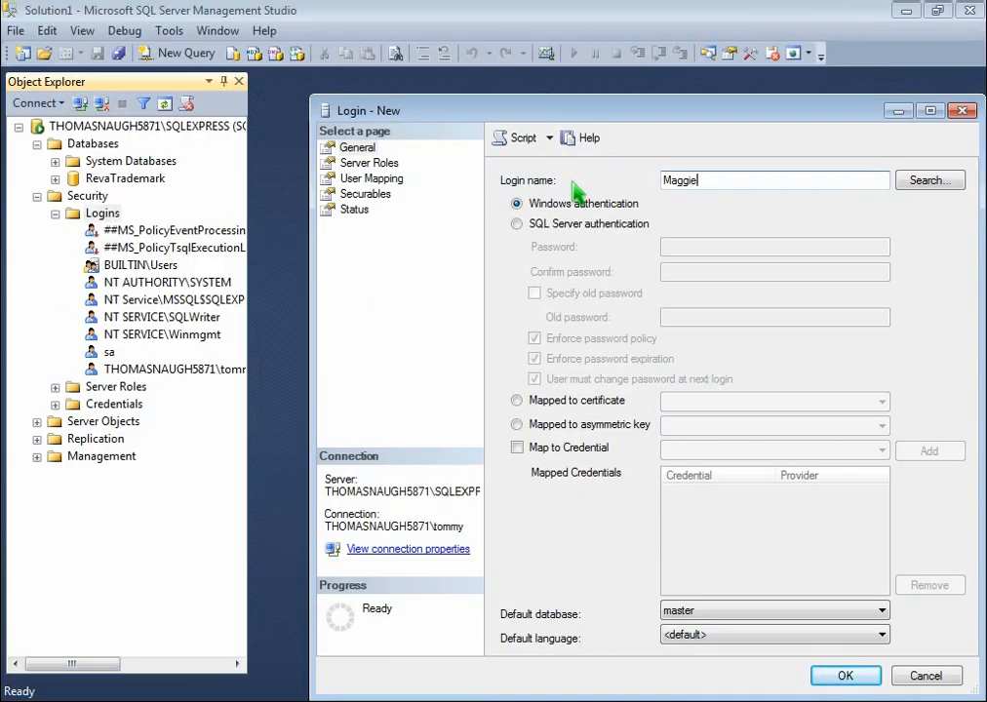
{"action": "left_click", "coordinate": [557, 226]}
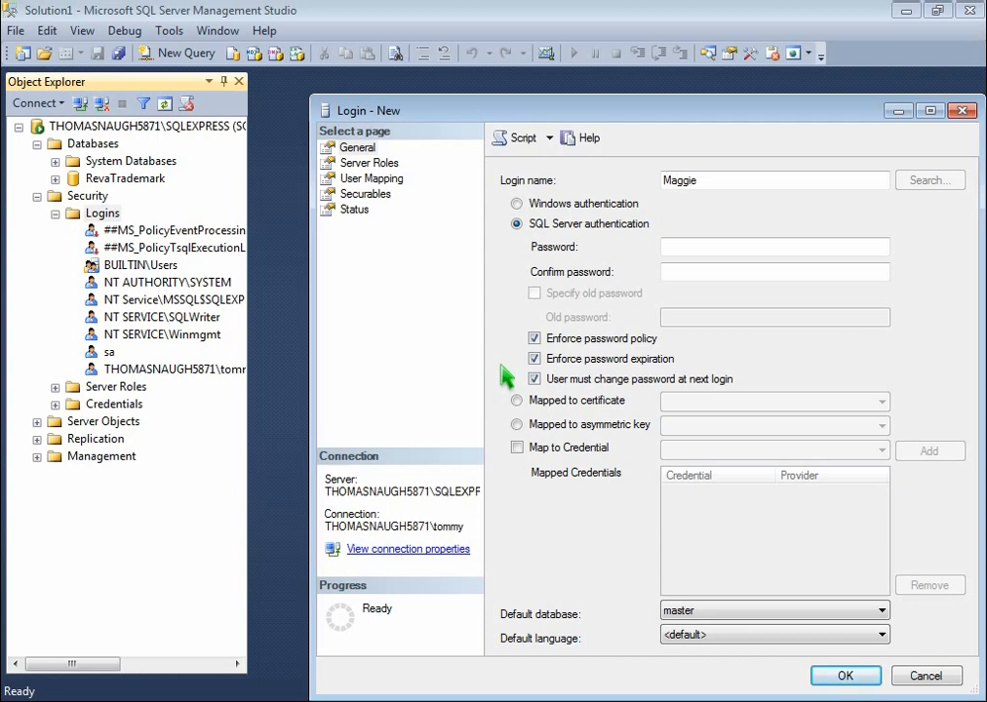
Turn off password policy, enter and confirm the login's password, set default database RevaTrademark, and create it
{"action": "left_click", "coordinate": [573, 342]}
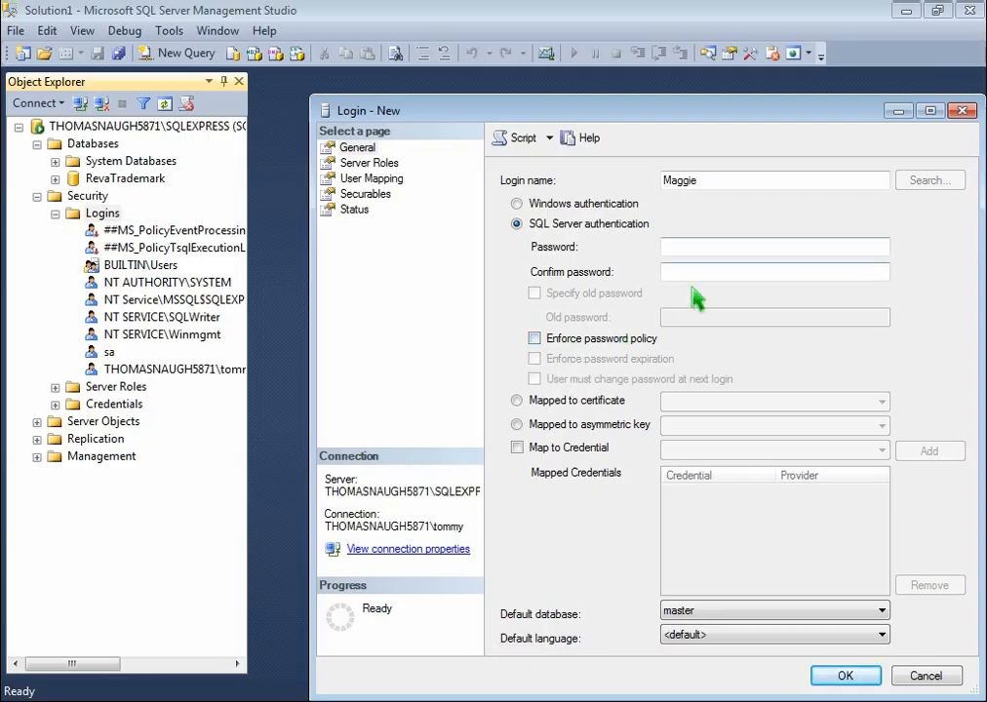
{"action": "left_click", "coordinate": [771, 251]}
{"action": "type", "text": "abcdef"}
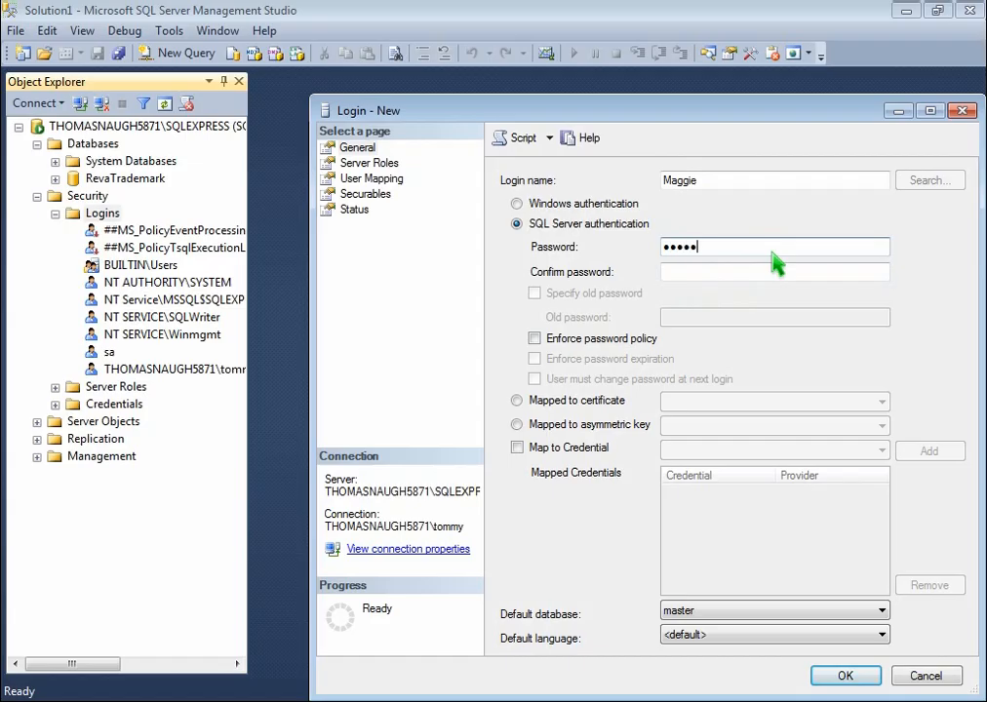
{"action": "left_click", "coordinate": [751, 274]}
{"action": "type", "text": "abcdef"}
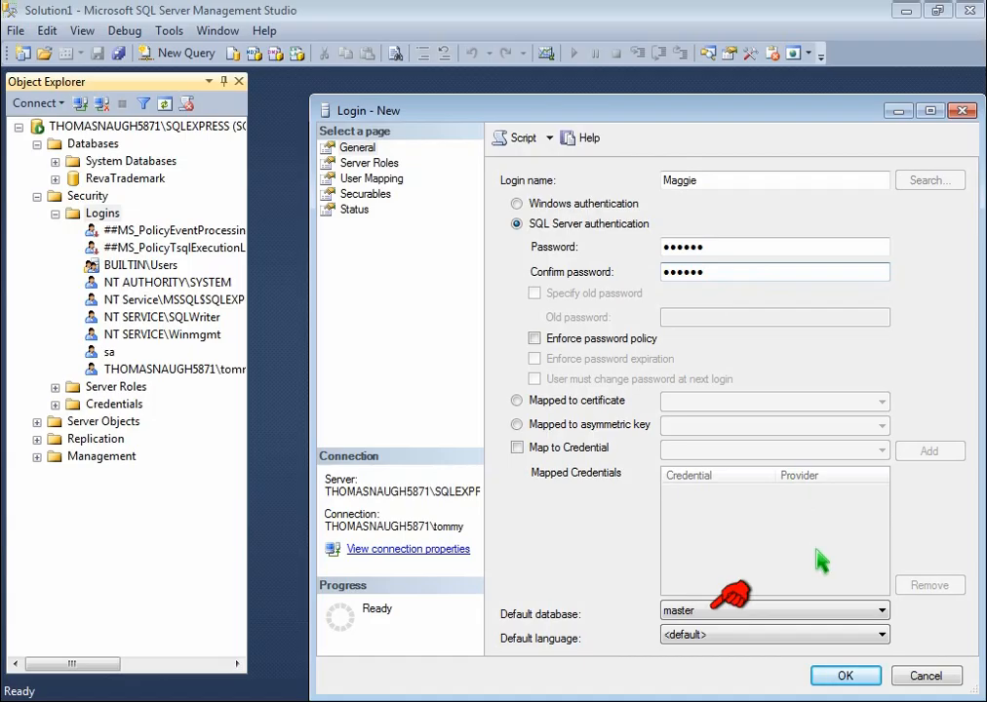
{"action": "left_click", "coordinate": [882, 611]}
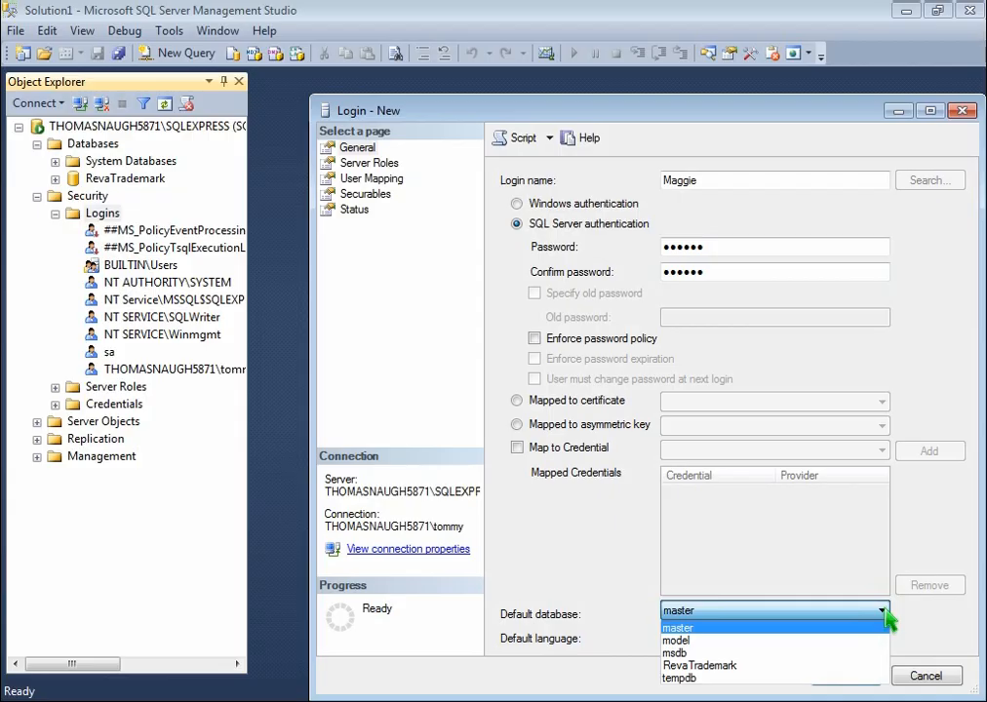
{"action": "left_click", "coordinate": [767, 665]}
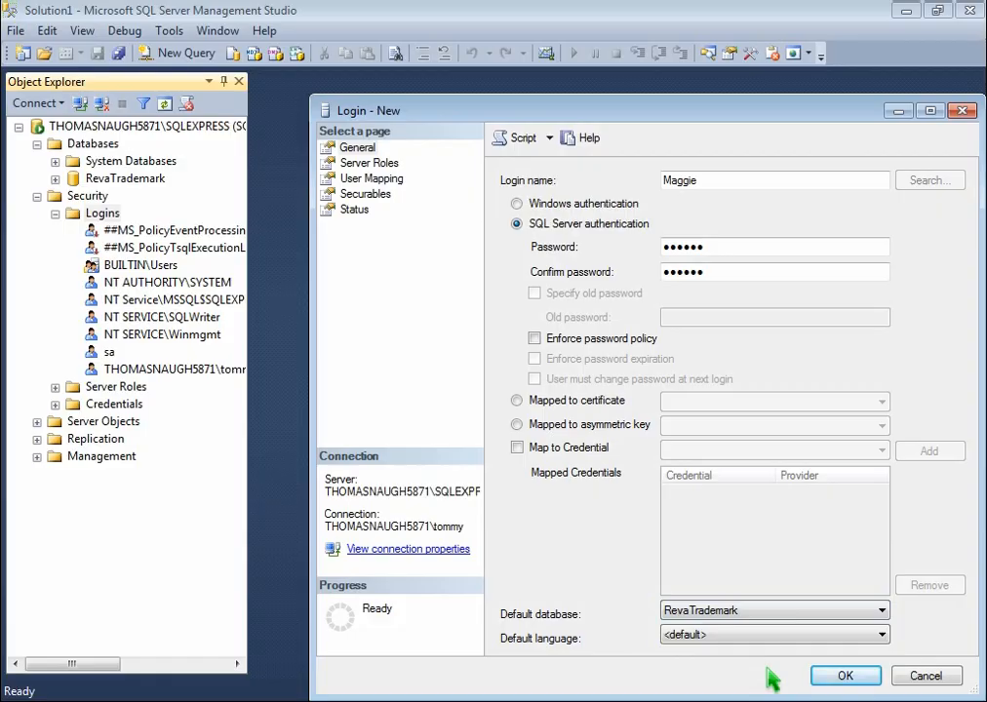
{"action": "left_click", "coordinate": [841, 681]}
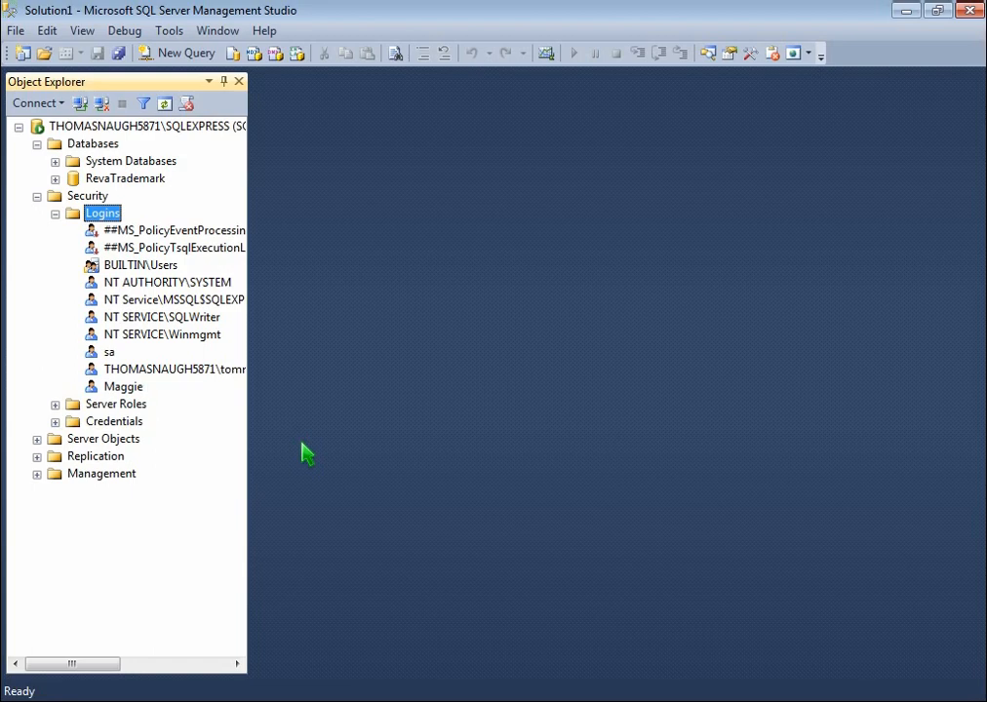
In the login's User Mapping, map it to RevaTrademark with the TrademarkUsers role and save
{"action": "double_click", "coordinate": [122, 389]}
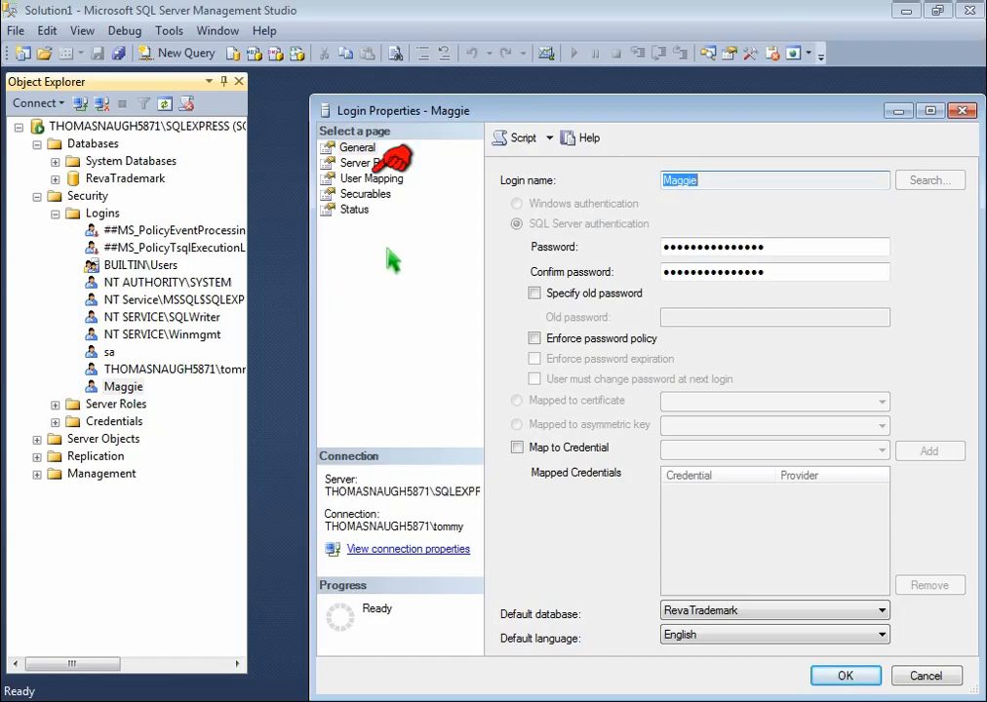
{"action": "left_click", "coordinate": [386, 185]}
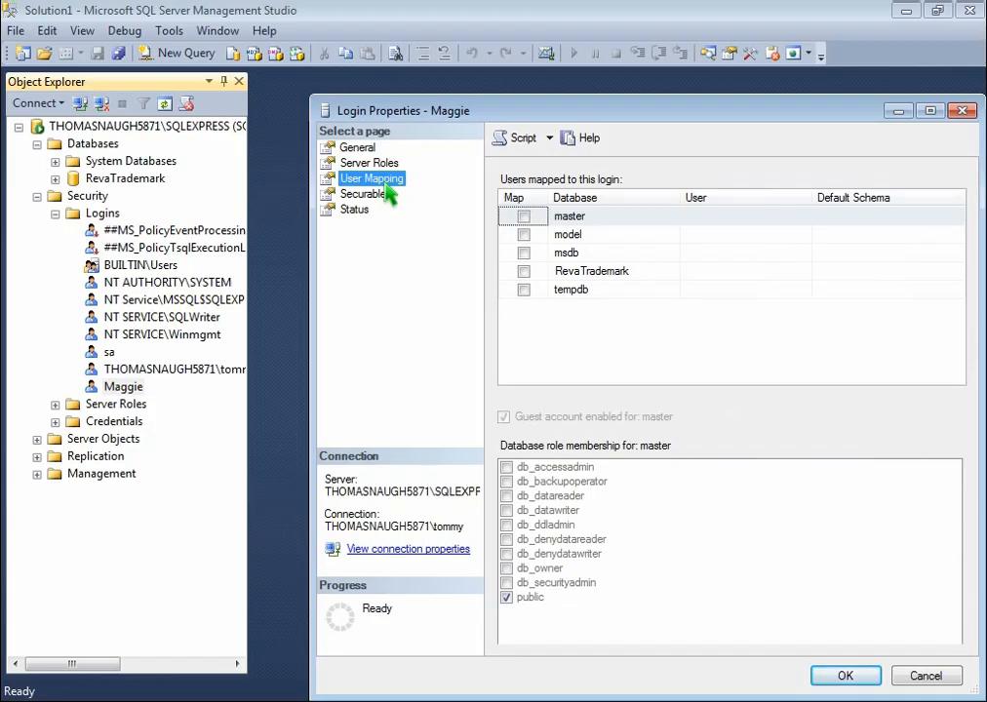
{"action": "left_click", "coordinate": [524, 271]}
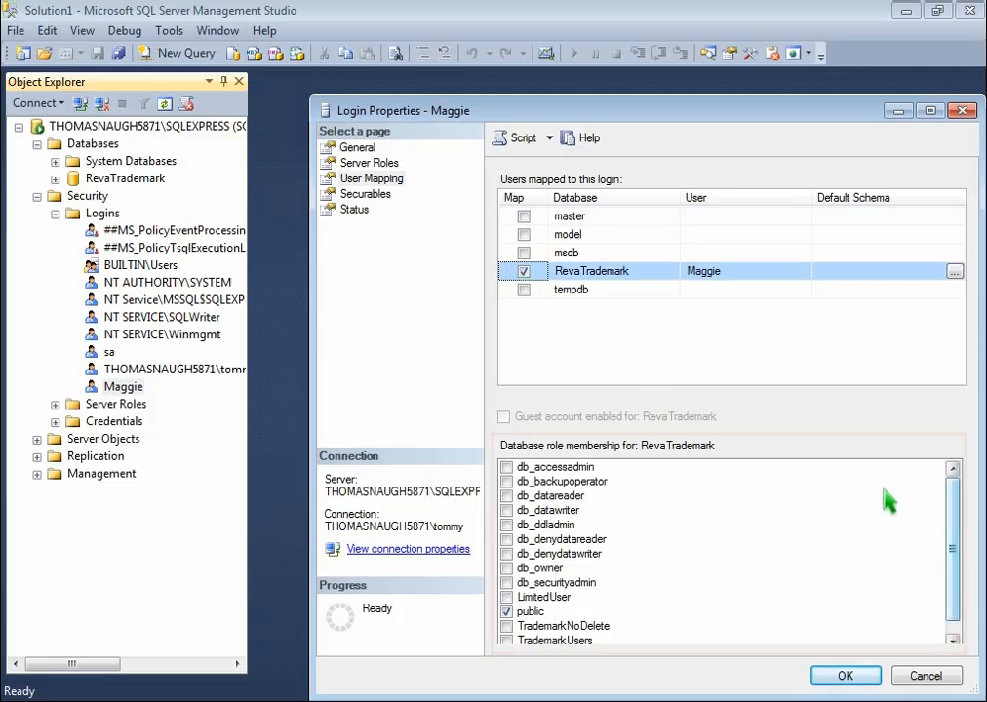
{"action": "scroll", "coordinate": [955, 624], "scroll_direction": "down", "scroll_amount": 1}
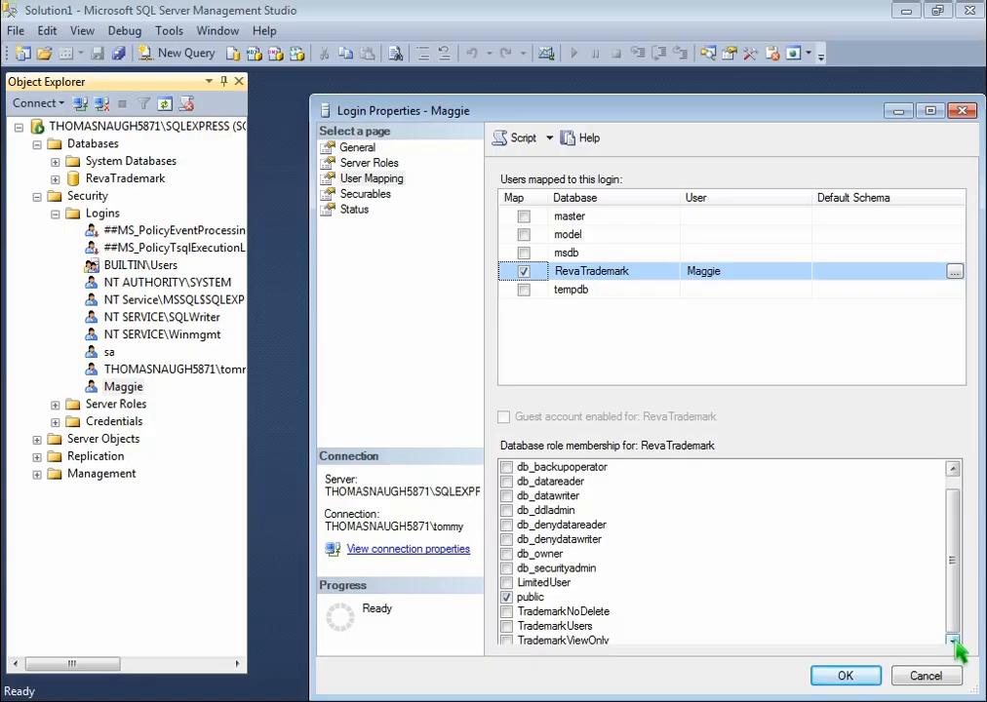
{"action": "left_click", "coordinate": [506, 626]}
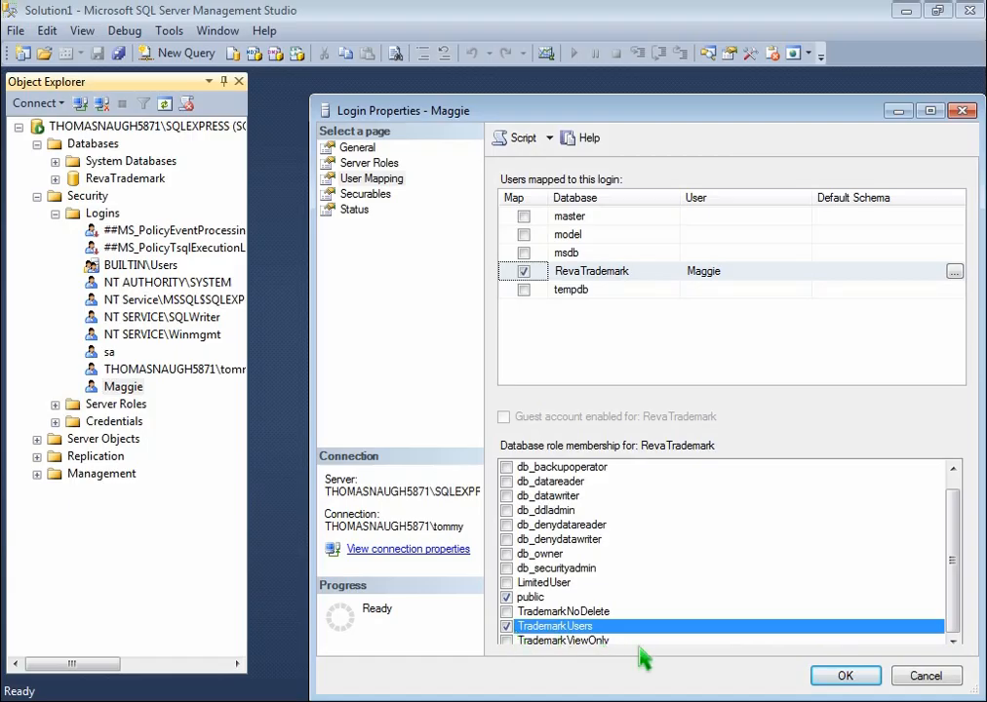
{"action": "left_click", "coordinate": [864, 681]}
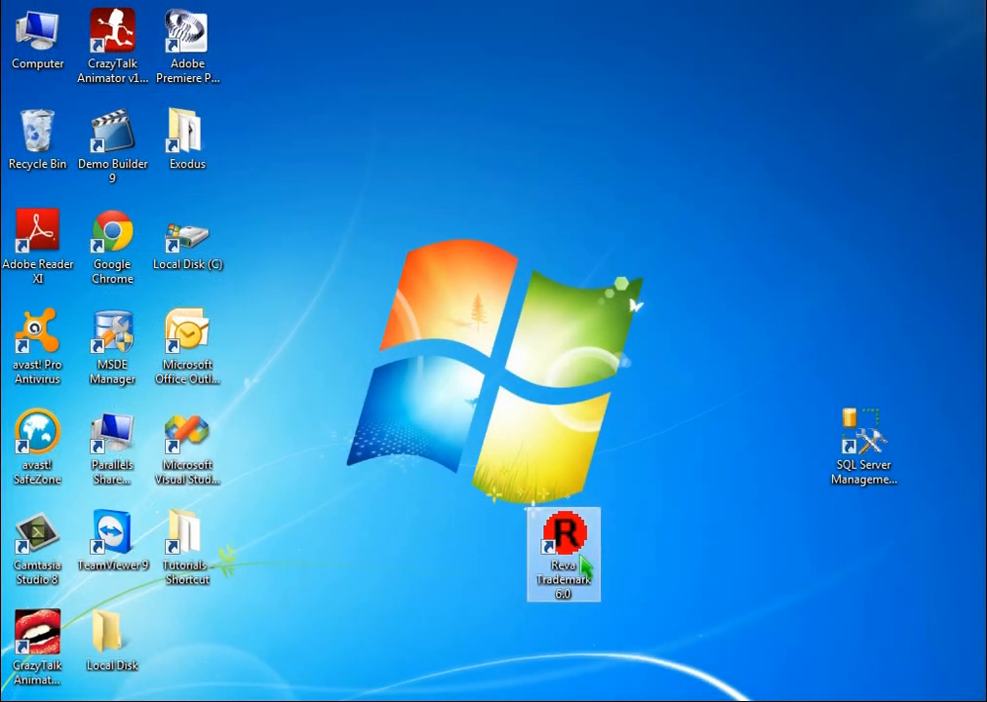
Launch RevaTrademark, log in to the demo database, and license it via Help > About with the licence number
{"action": "double_click", "coordinate": [565, 551]}
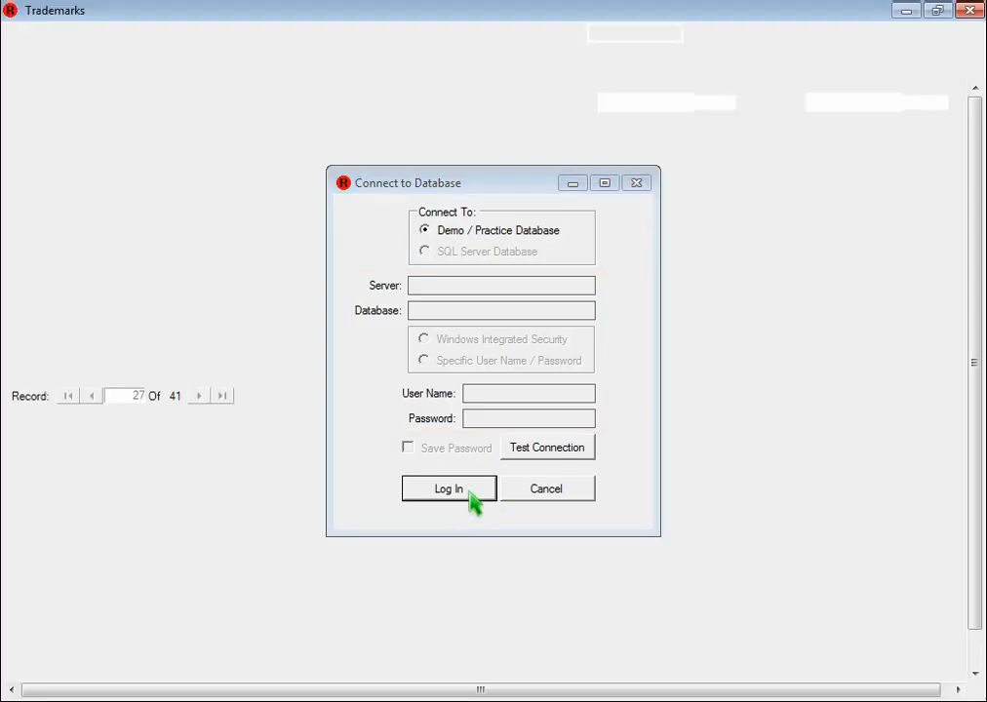
{"action": "left_click", "coordinate": [471, 499]}
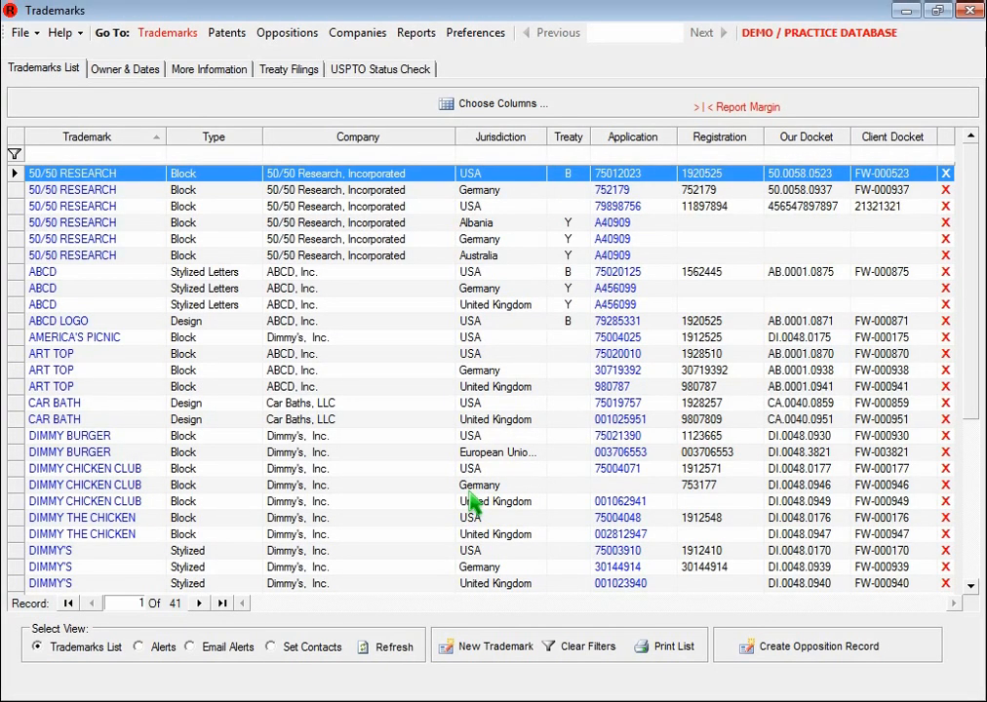
{"action": "left_click", "coordinate": [62, 33]}
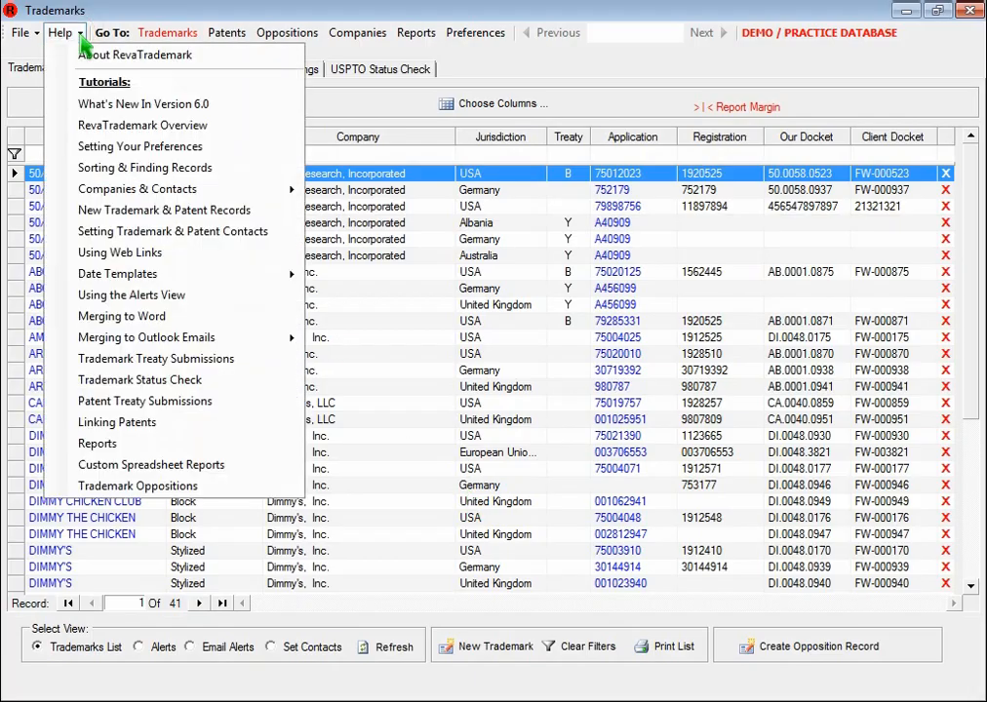
{"action": "left_click", "coordinate": [113, 55]}
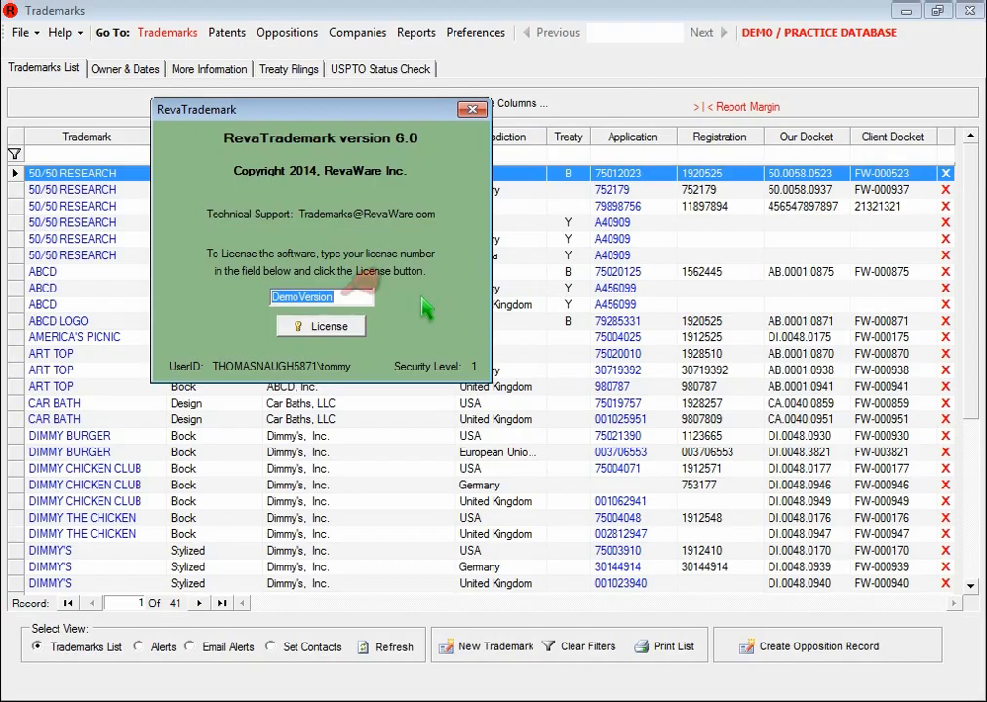
{"action": "type", "text": "ABCD123"}
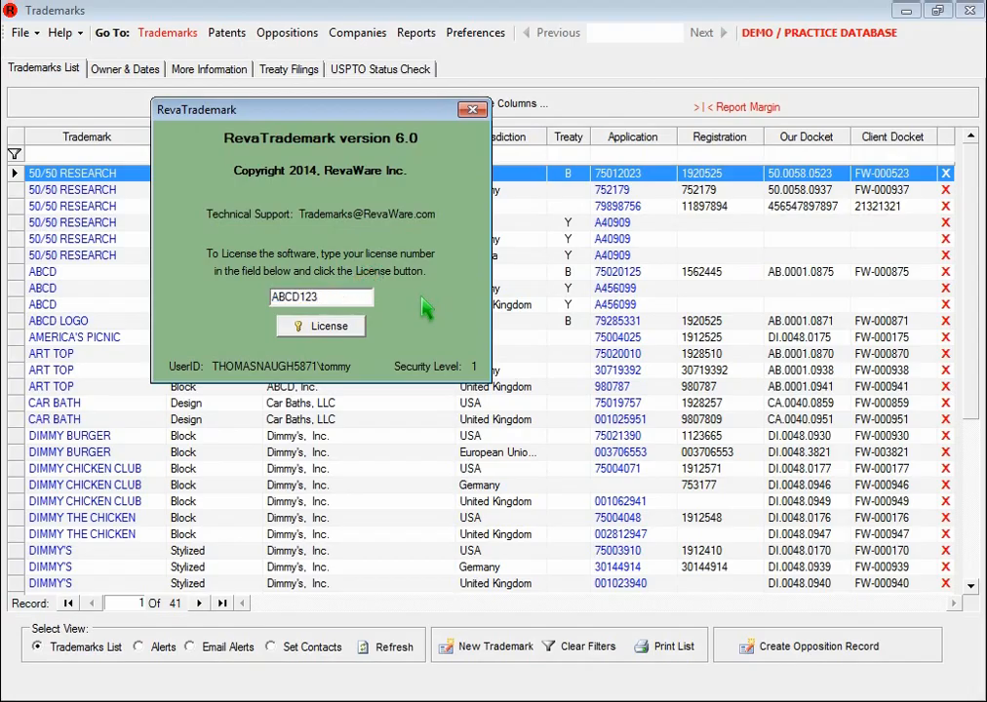
{"action": "left_click", "coordinate": [357, 331]}
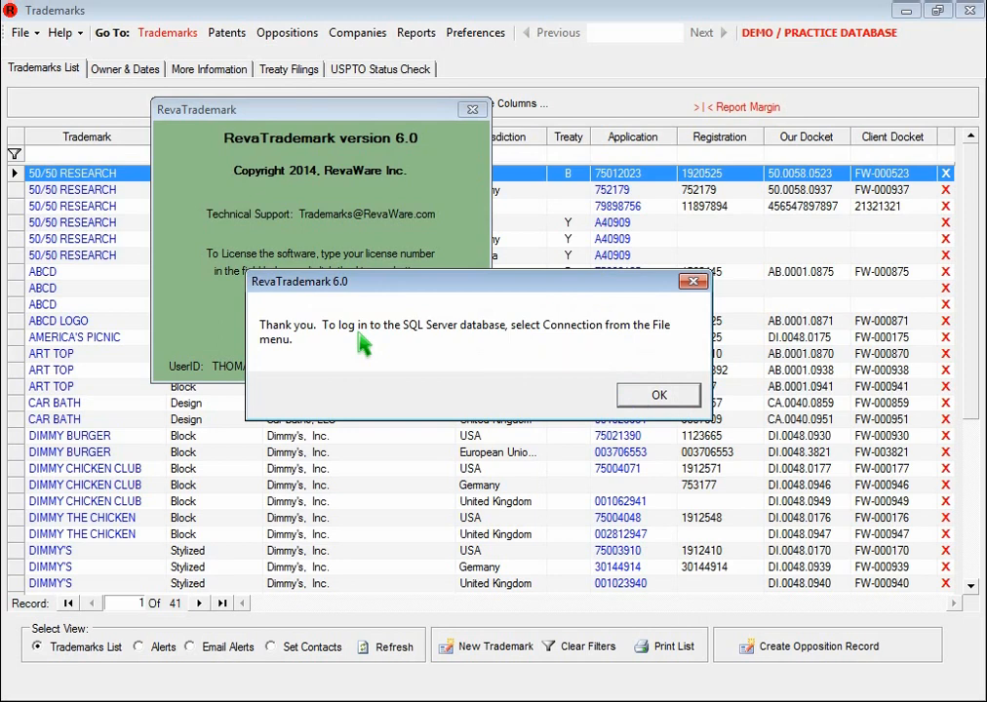
{"action": "left_click", "coordinate": [654, 398]}
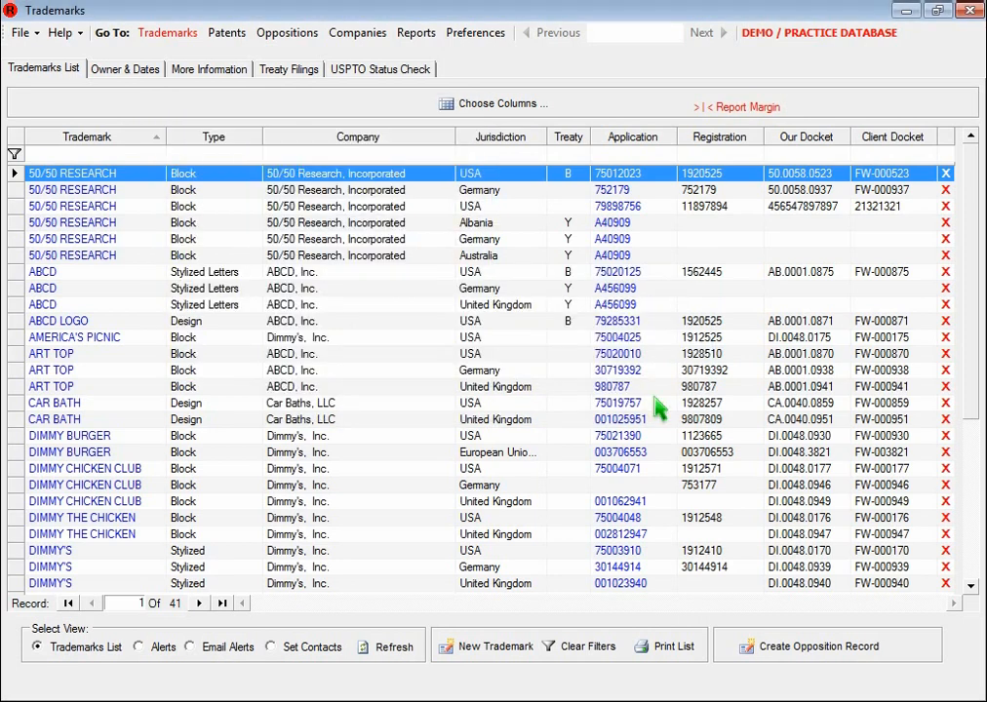
Open RevaTrademark's connection settings and paste the SQLEXPRESS server name
{"action": "left_click", "coordinate": [21, 33]}
{"action": "left_click", "coordinate": [51, 56]}
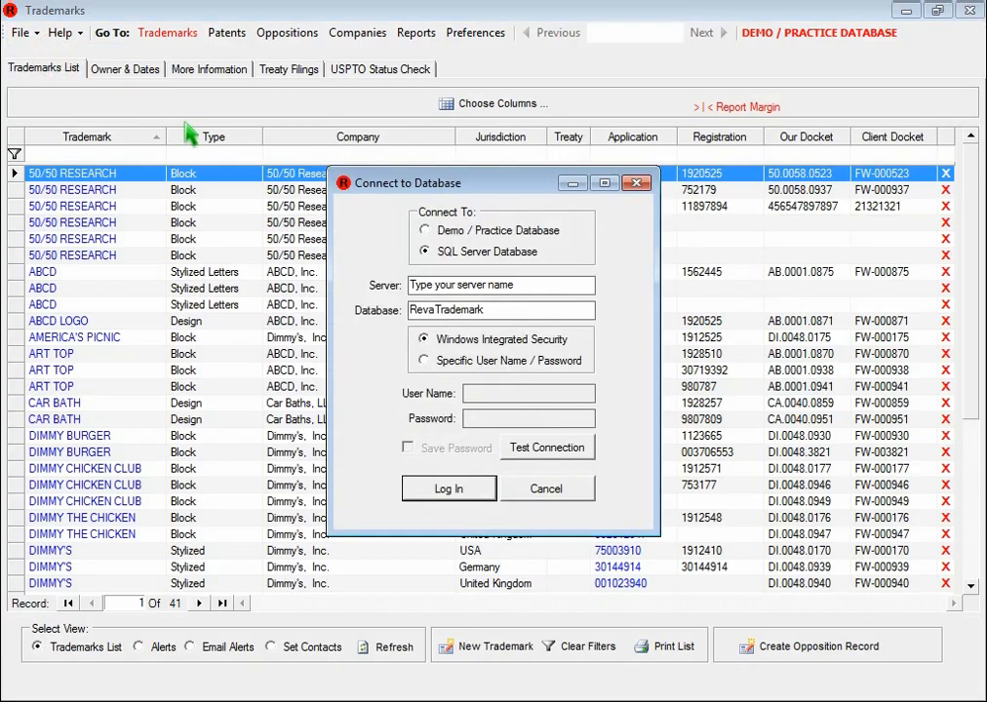
{"action": "left_click", "coordinate": [526, 291]}
{"action": "type", "text": "THOMASNAUGH5871\\SQLEXPRESS"}
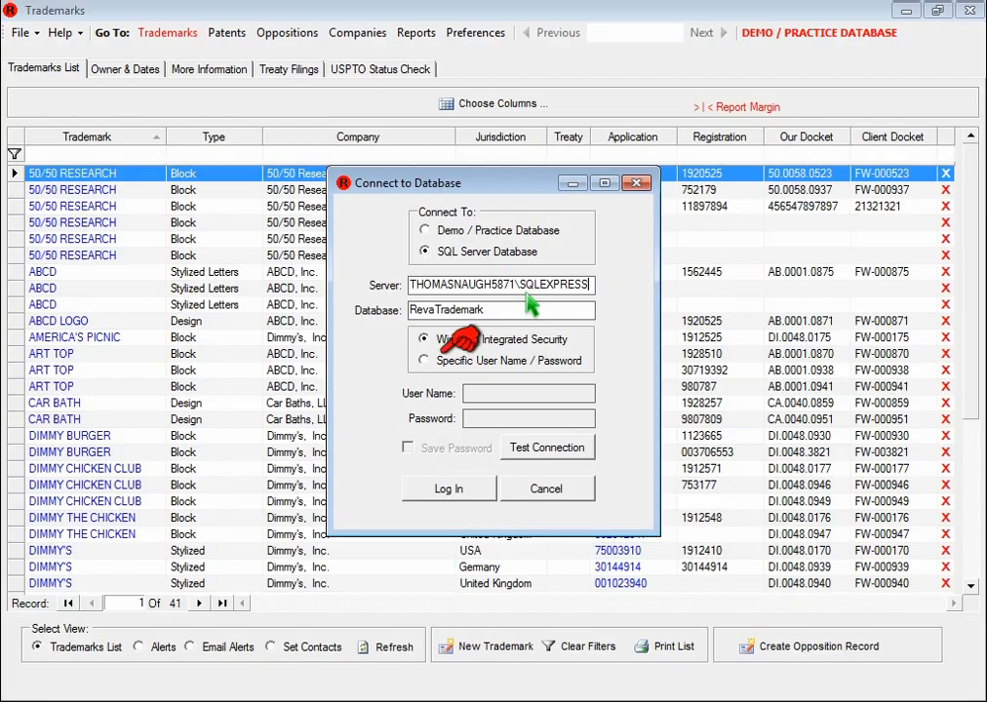
Use the new SQL login's user name and saved password, test the connection, and log in
{"action": "left_click", "coordinate": [466, 361]}
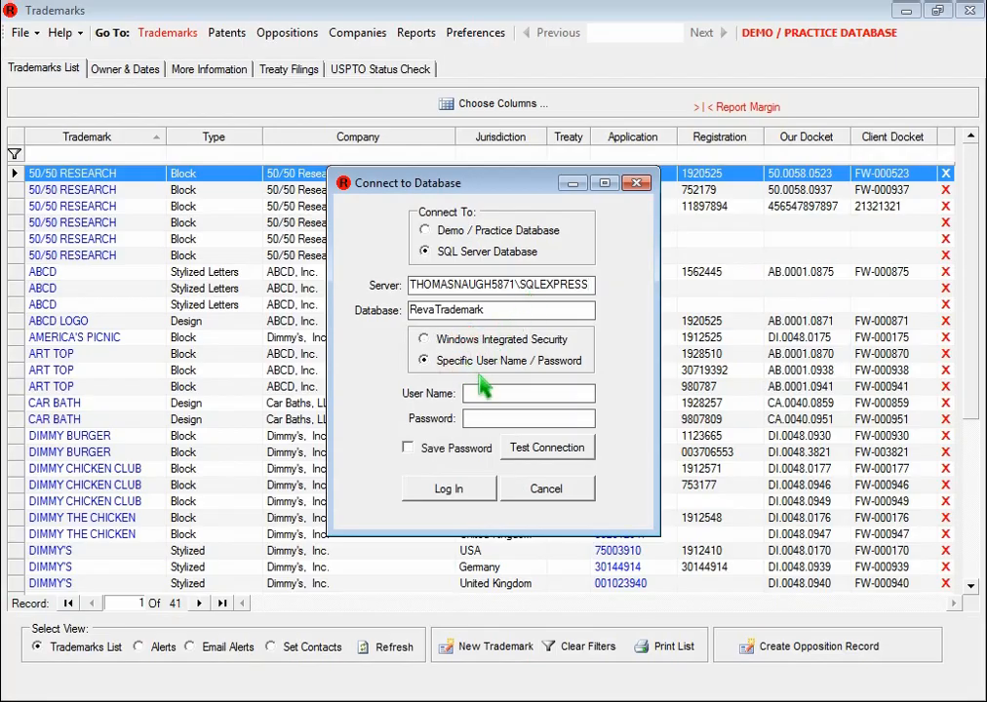
{"action": "left_click", "coordinate": [502, 401]}
{"action": "type", "text": "Maggie"}
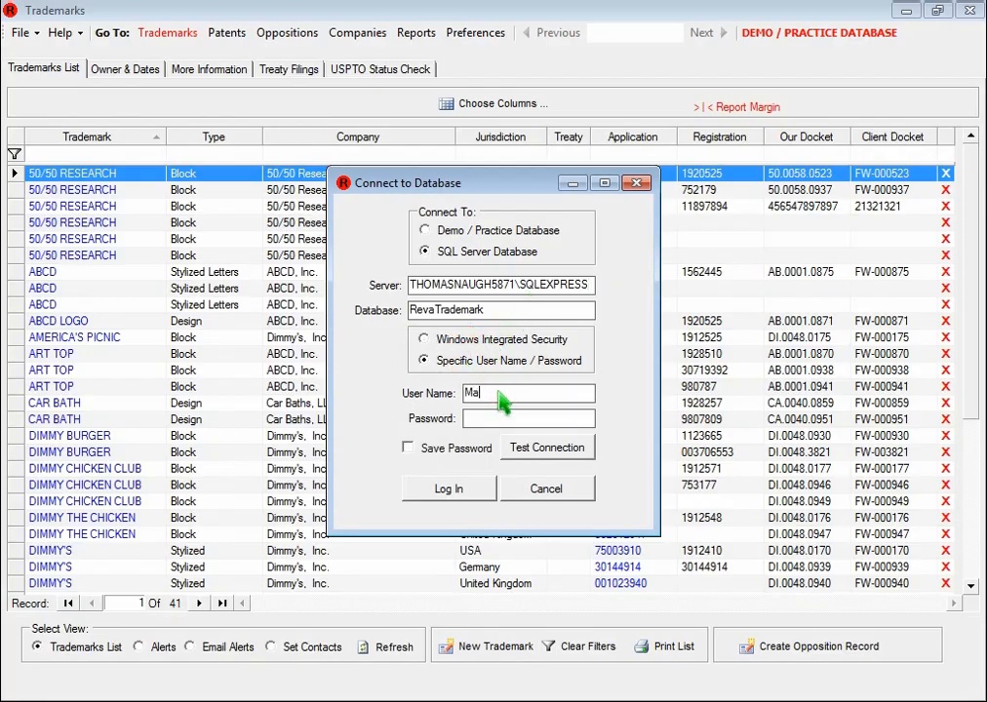
{"action": "key", "text": "Tab"}
{"action": "type", "text": "******"}
{"action": "left_click", "coordinate": [458, 449]}
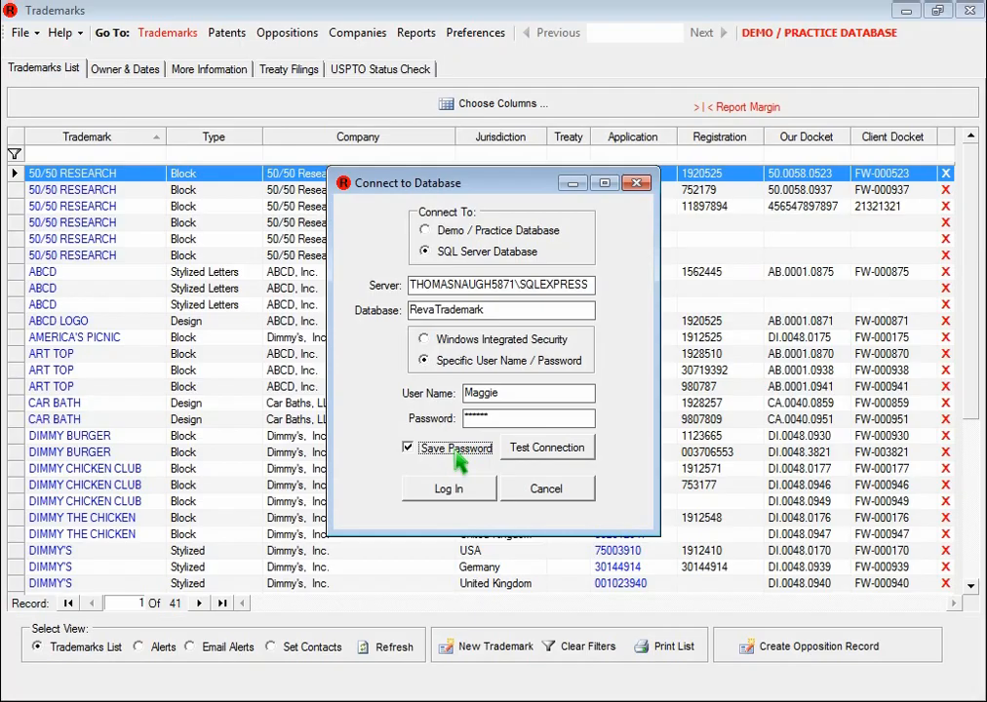
{"action": "left_click", "coordinate": [537, 453]}
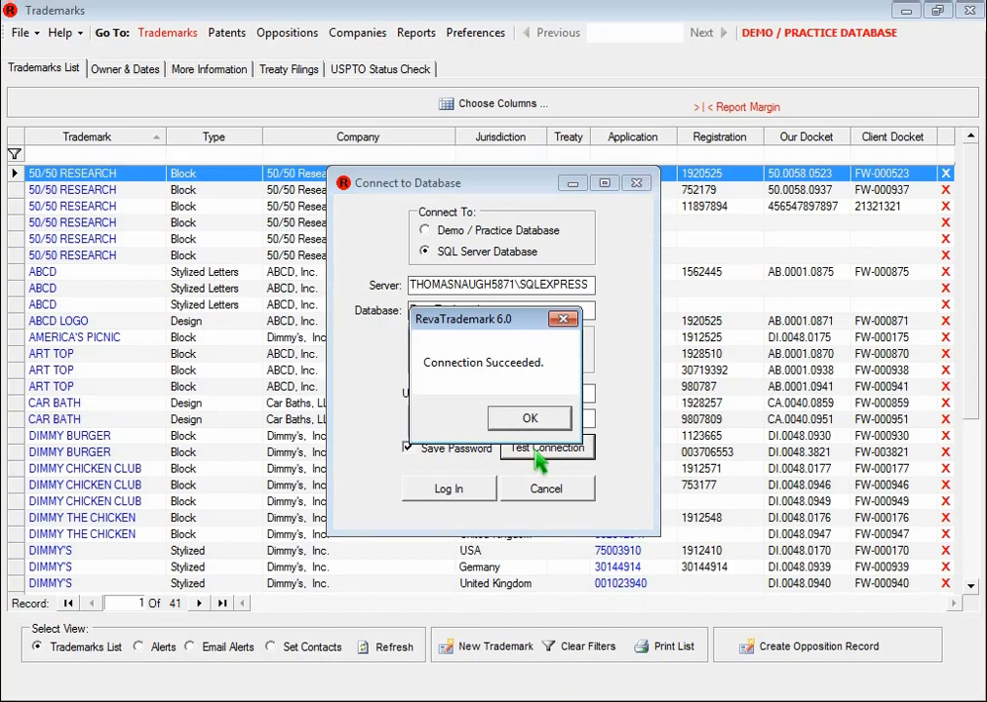
{"action": "left_click", "coordinate": [531, 421]}
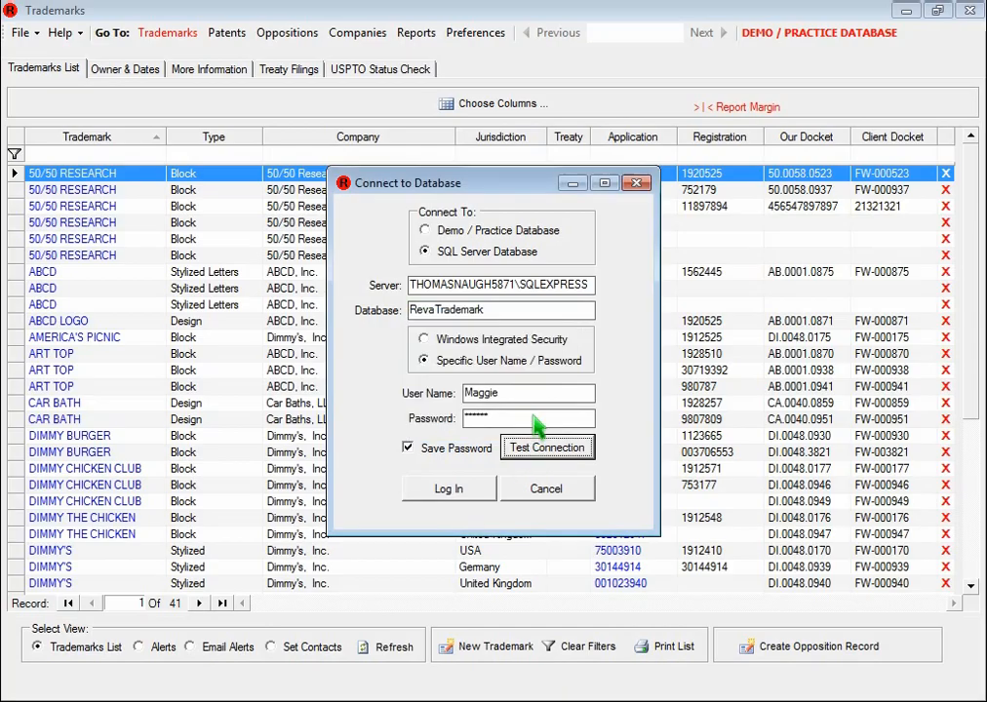
{"action": "left_click", "coordinate": [460, 490]}
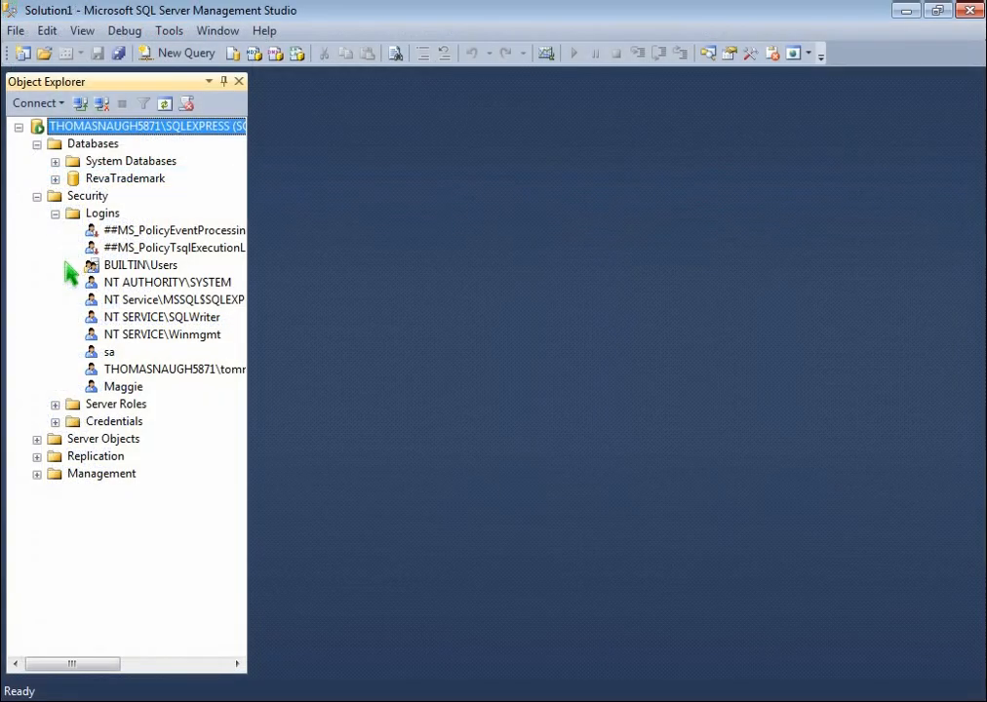
In Management Studio, start a second new login using SQL Server authentication and enter its name
{"action": "right_click", "coordinate": [113, 218]}
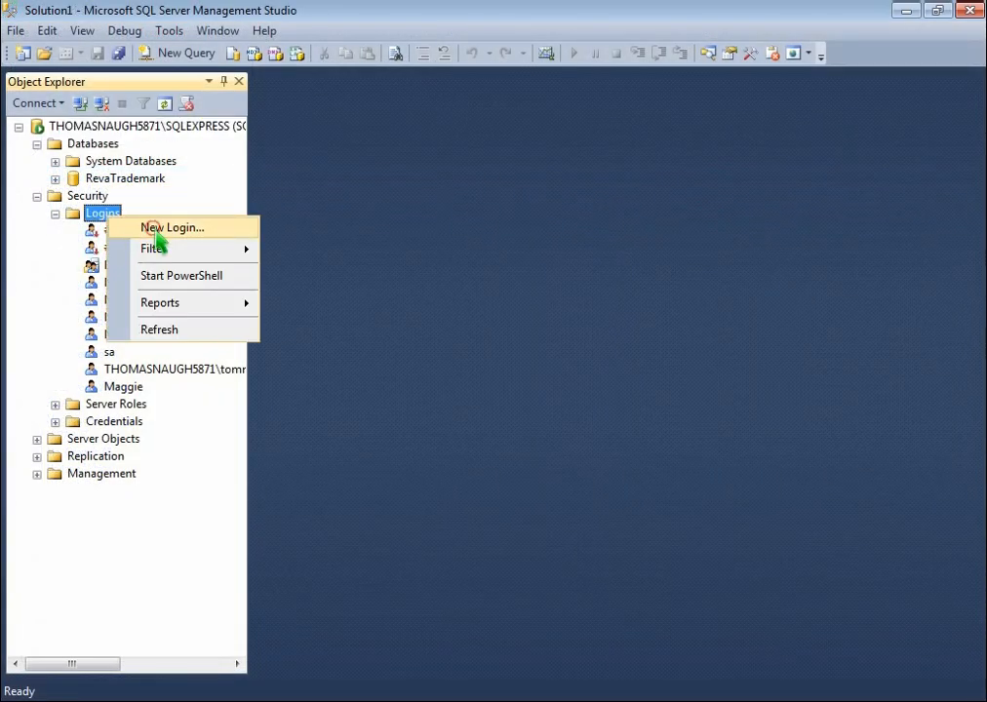
{"action": "left_click", "coordinate": [154, 228]}
{"action": "left_click", "coordinate": [518, 224]}
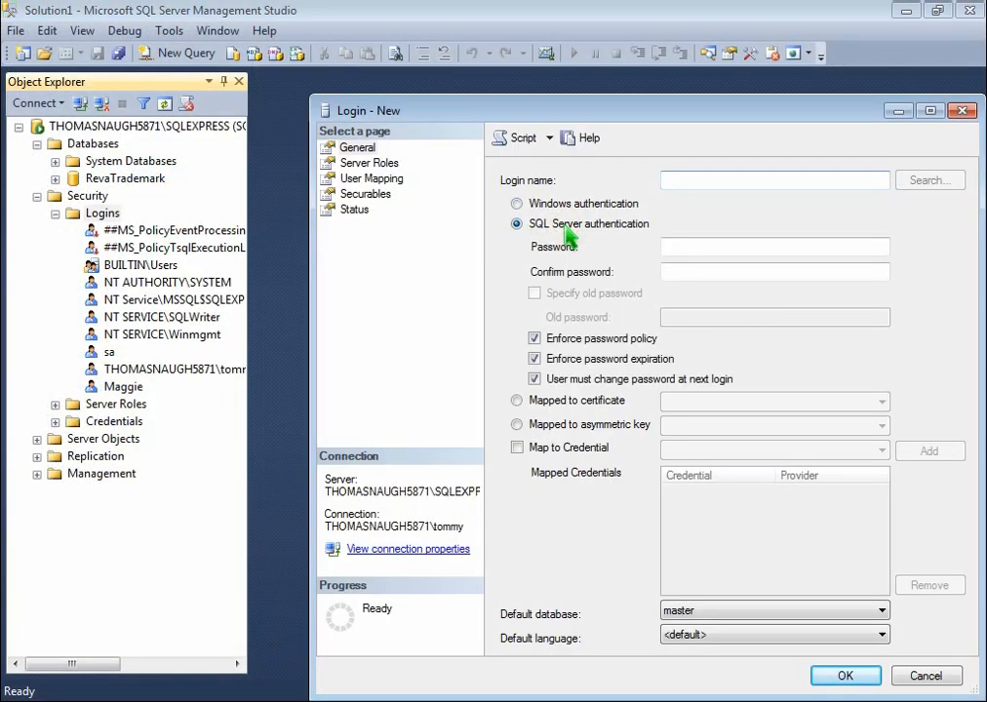
{"action": "type", "text": "Charles"}
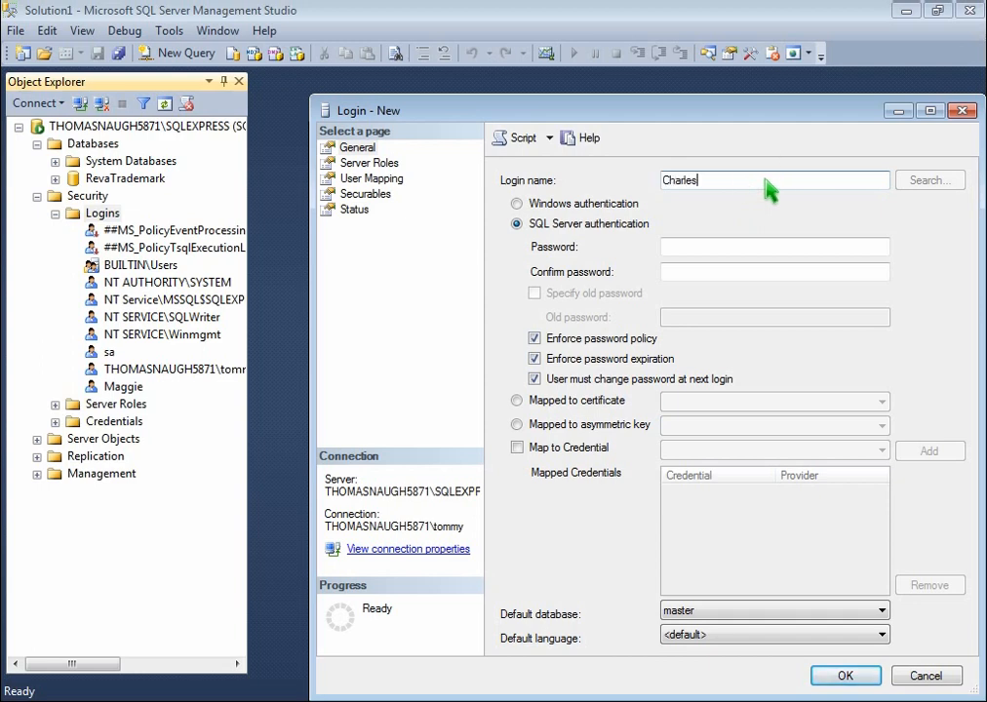